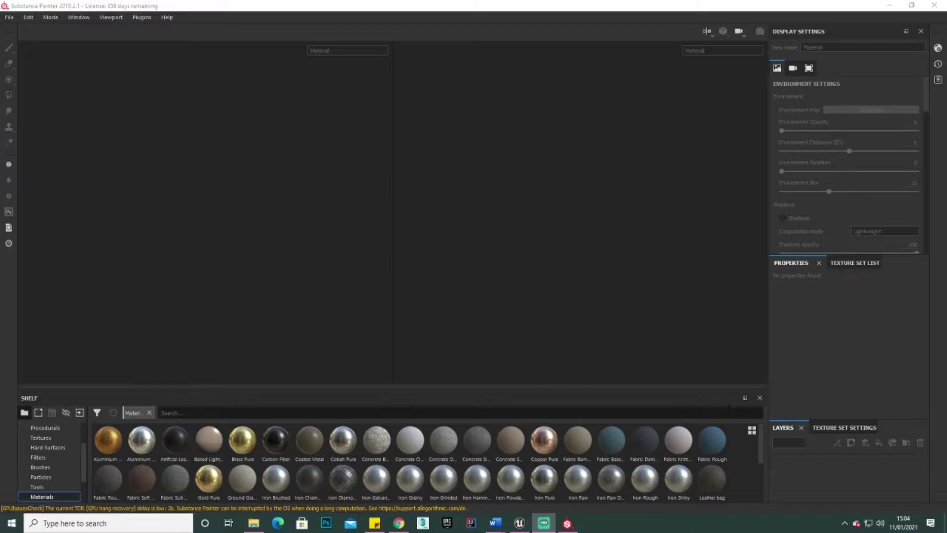
Create a new project from the "house mesh.FBX" file with the default project settings.
{"action": "left_click", "coordinate": [9, 17]}
{"action": "left_click", "coordinate": [36, 31]}
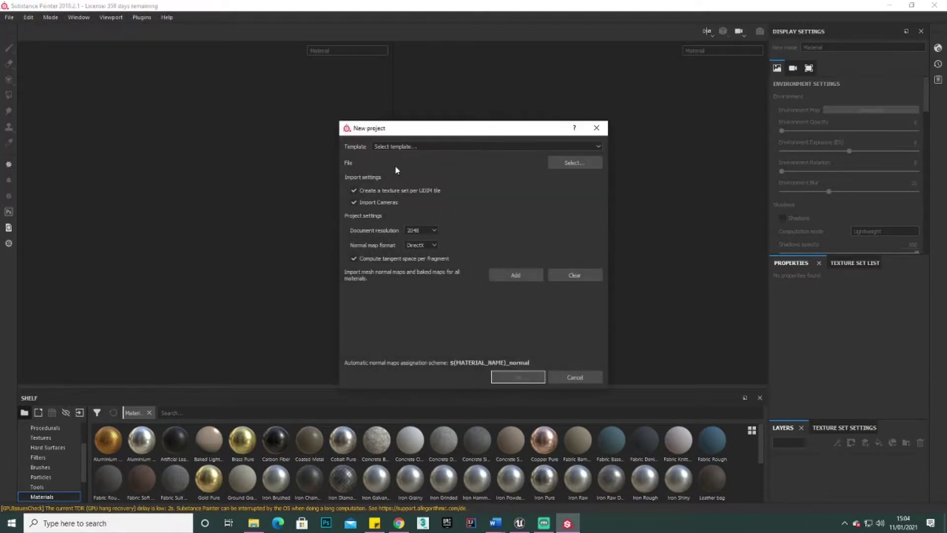
{"action": "left_click", "coordinate": [581, 161]}
{"action": "left_click", "coordinate": [475, 208]}
{"action": "left_click", "coordinate": [729, 386]}
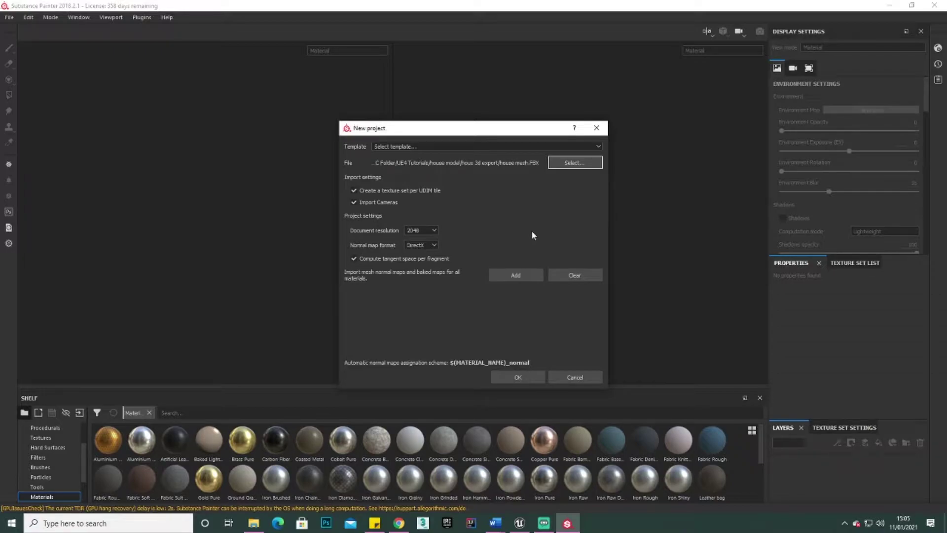
{"action": "left_click", "coordinate": [518, 377]}
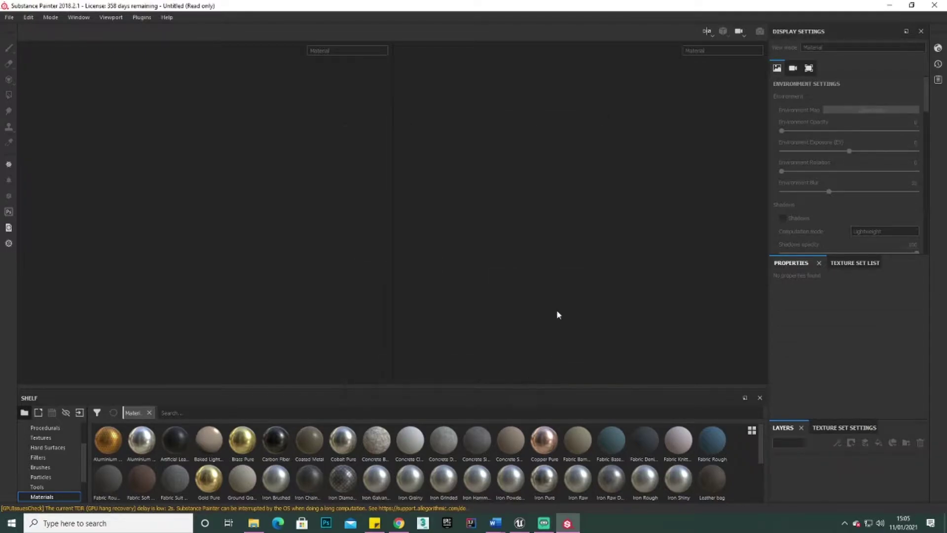
Examine the imported house model and the layout of its UV islands.
{"action": "left_click_drag", "start_coordinate": [246, 186], "coordinate": [209, 215], "text": "alt"}
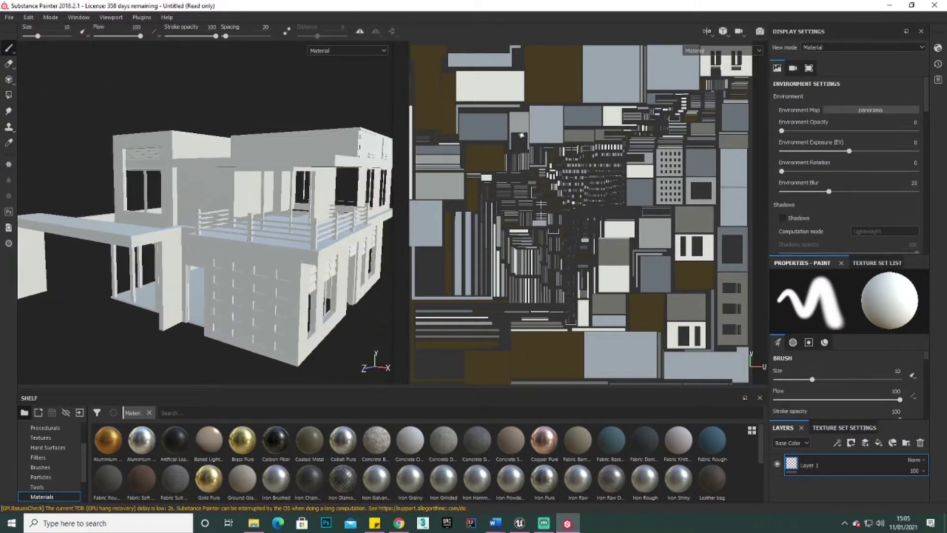
{"action": "scroll", "coordinate": [582, 261], "scroll_direction": "up", "scroll_amount": 3}
{"action": "scroll", "coordinate": [582, 261], "scroll_direction": "up", "scroll_amount": 3}
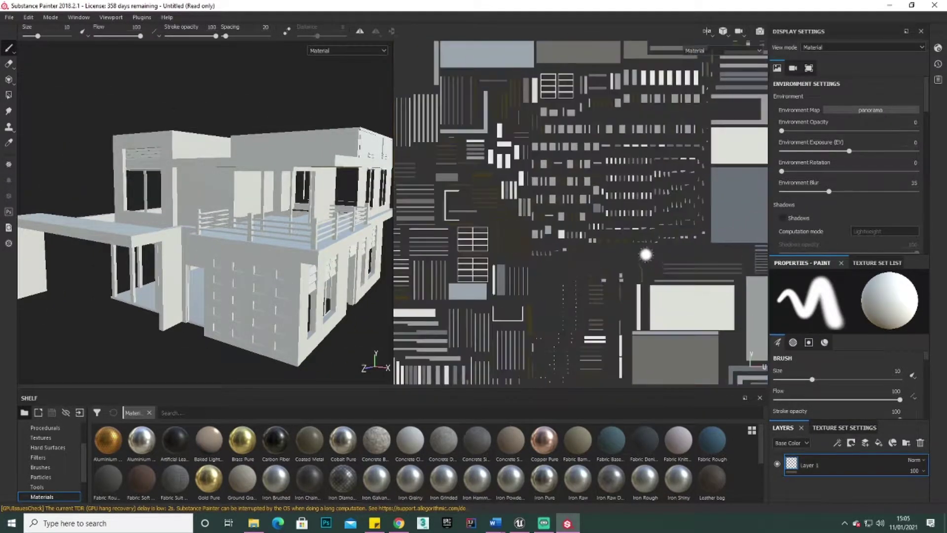
{"action": "scroll", "coordinate": [612, 222], "scroll_direction": "down", "scroll_amount": 5}
{"action": "scroll", "coordinate": [601, 208], "scroll_direction": "down", "scroll_amount": 1}
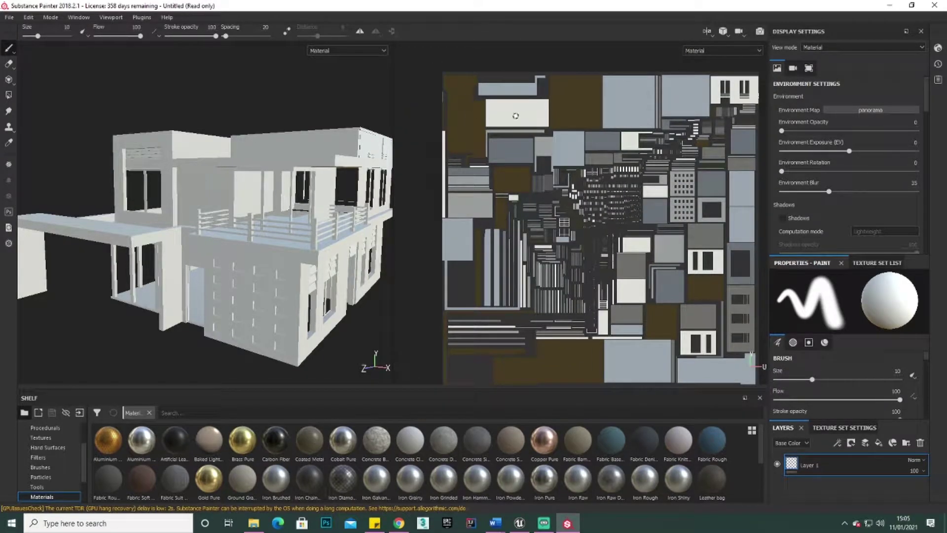
{"action": "scroll", "coordinate": [617, 177], "scroll_direction": "up", "scroll_amount": 1}
{"action": "scroll", "coordinate": [614, 176], "scroll_direction": "down", "scroll_amount": 3}
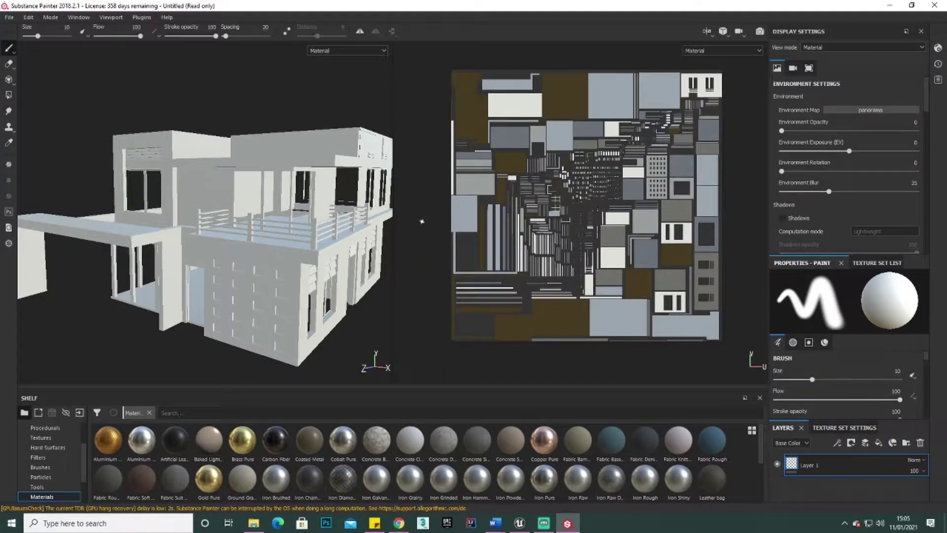
Bake all the mesh maps for the house texture set at an output size of 4096.
{"action": "left_click", "coordinate": [839, 428]}
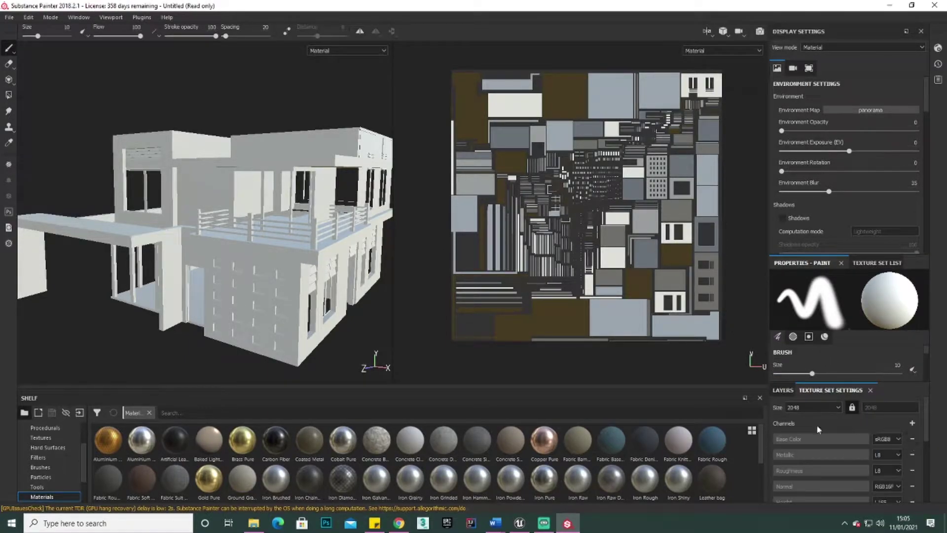
{"action": "scroll", "coordinate": [822, 430], "scroll_direction": "down", "scroll_amount": 5}
{"action": "left_click", "coordinate": [897, 422]}
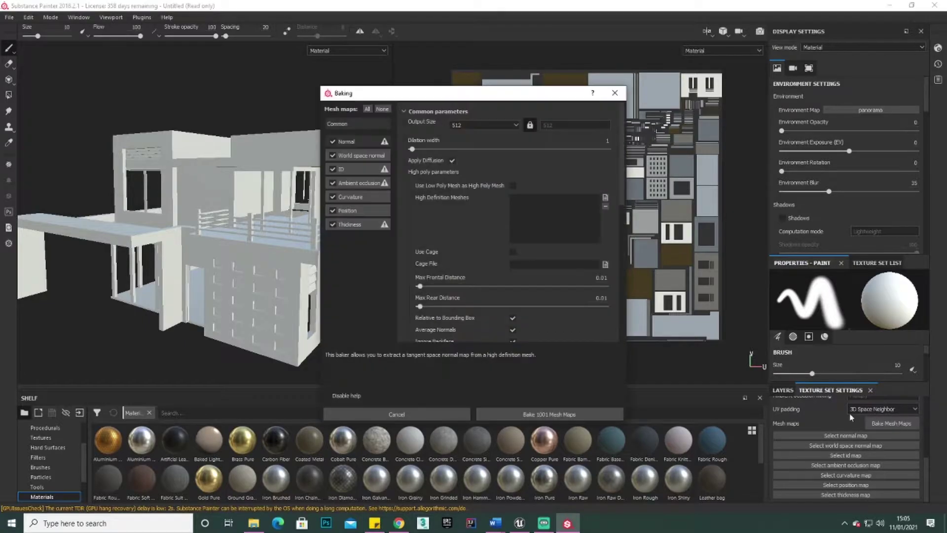
{"action": "left_click", "coordinate": [484, 125]}
{"action": "left_click", "coordinate": [490, 178]}
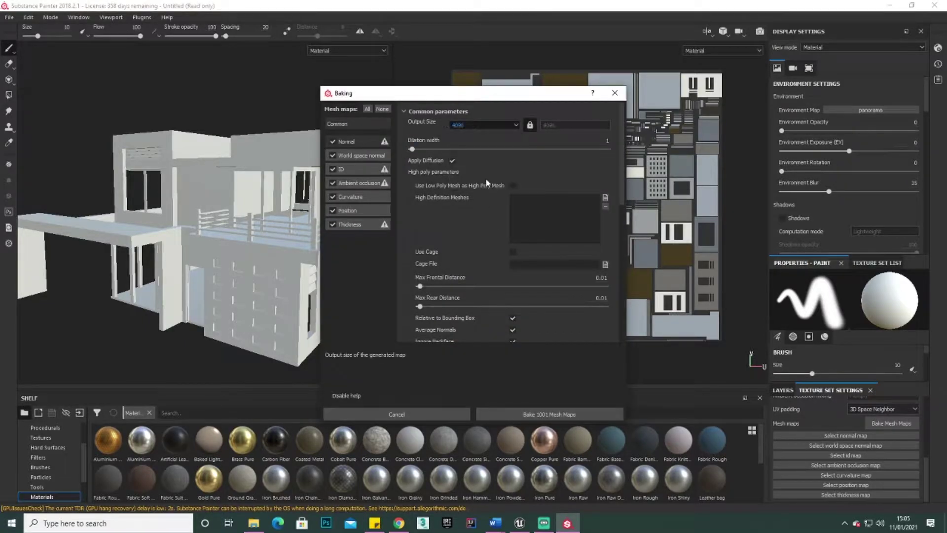
{"action": "left_click", "coordinate": [542, 413]}
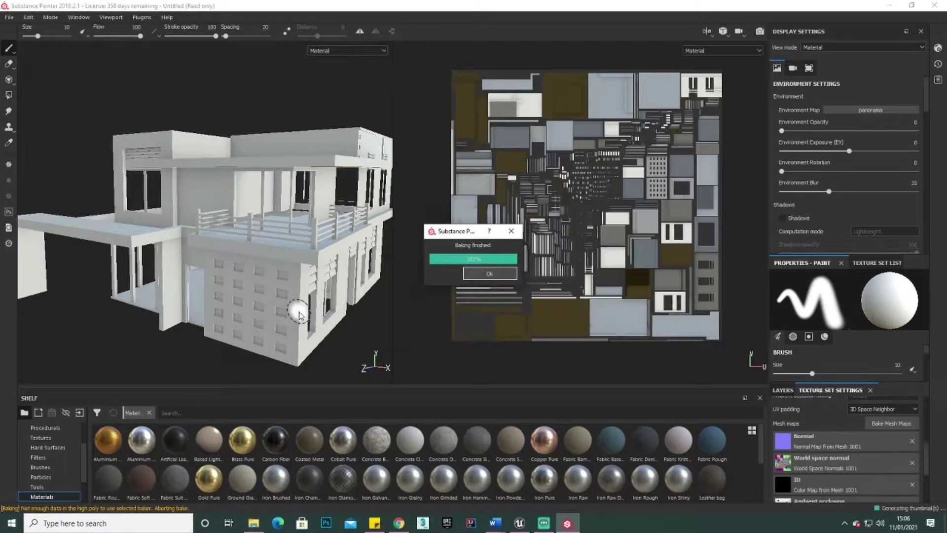
{"action": "key", "text": "Return"}
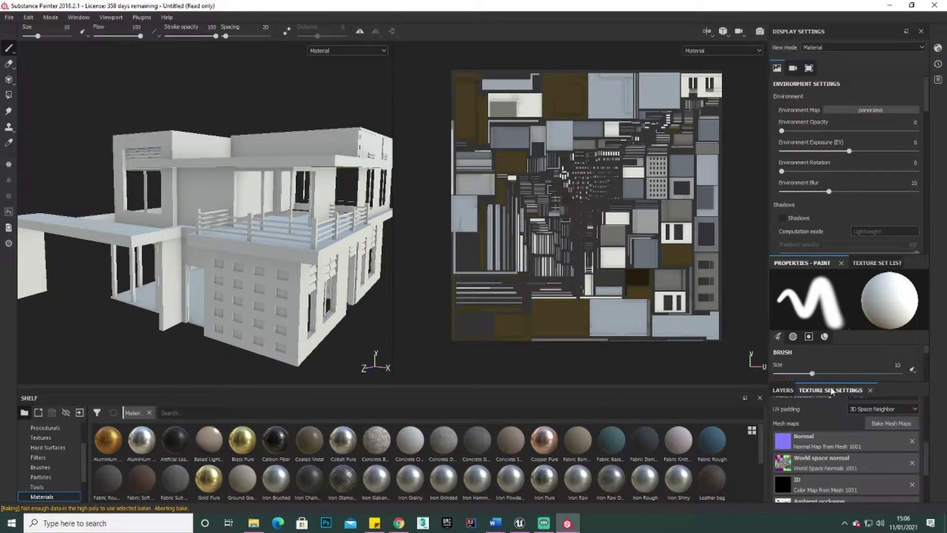
Apply the Plastic Matte Pure material to the house as a fill layer above Layer 1.
{"action": "left_click", "coordinate": [788, 393]}
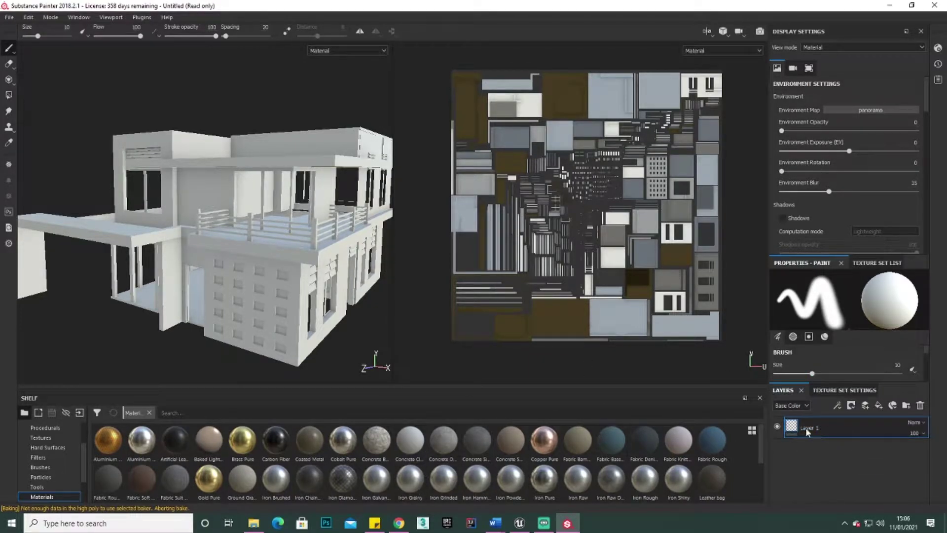
{"action": "scroll", "coordinate": [638, 492], "scroll_direction": "down", "scroll_amount": 2}
{"action": "left_click_drag", "start_coordinate": [611, 442], "coordinate": [295, 253]}
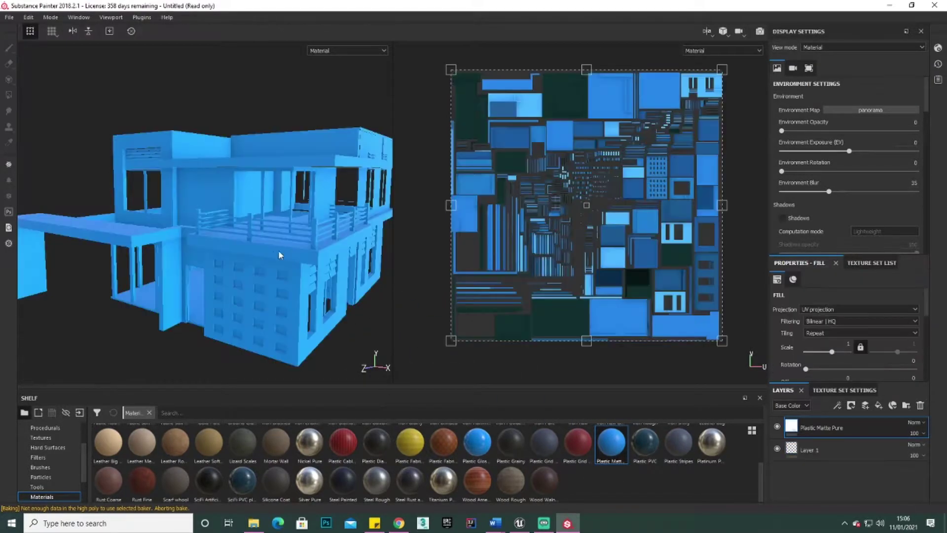
{"action": "left_click_drag", "start_coordinate": [285, 193], "coordinate": [287, 221], "text": "alt"}
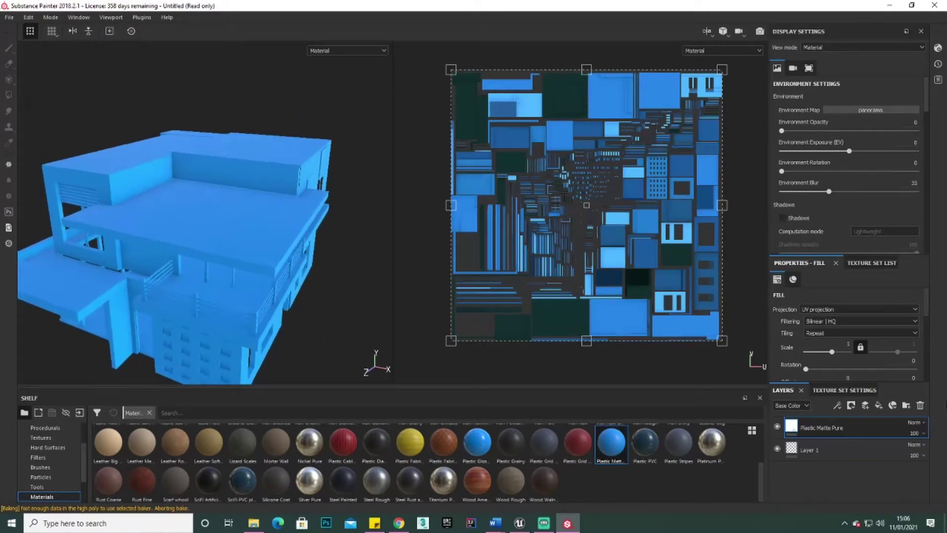
Switch the Plastic Matte Pure layer's projection to Tri-planar projection and check it on the house.
{"action": "scroll", "coordinate": [851, 353], "scroll_direction": "down", "scroll_amount": 2}
{"action": "scroll", "coordinate": [854, 355], "scroll_direction": "up", "scroll_amount": 2}
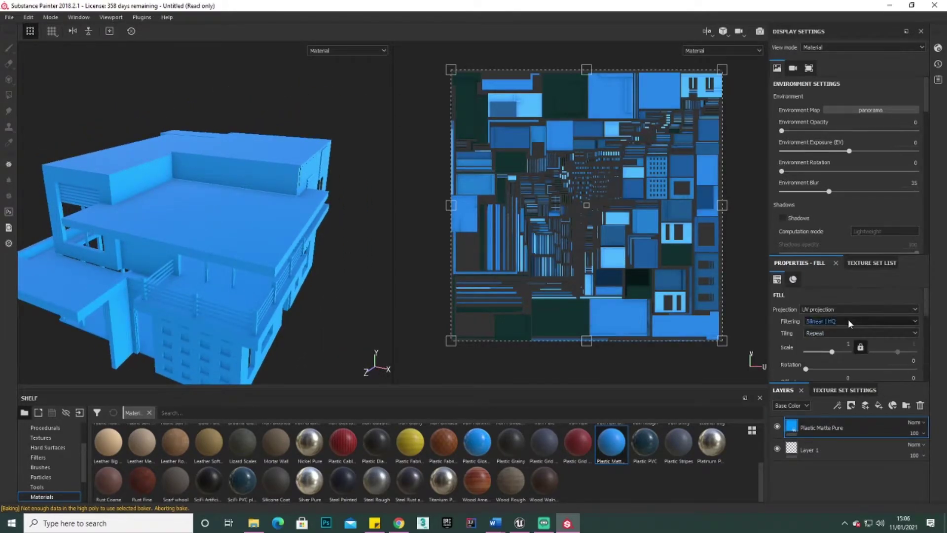
{"action": "left_click_drag", "start_coordinate": [243, 283], "coordinate": [355, 267], "text": "alt"}
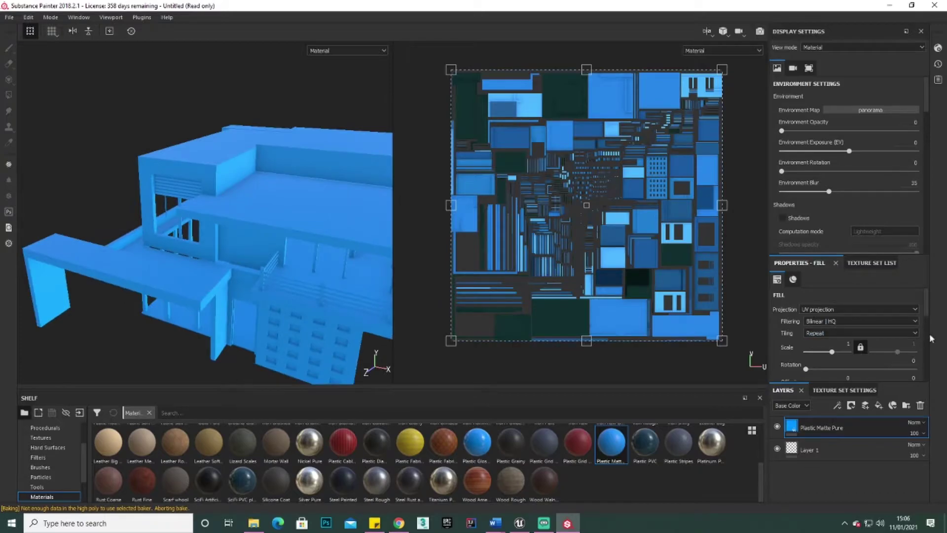
{"action": "left_click", "coordinate": [866, 311]}
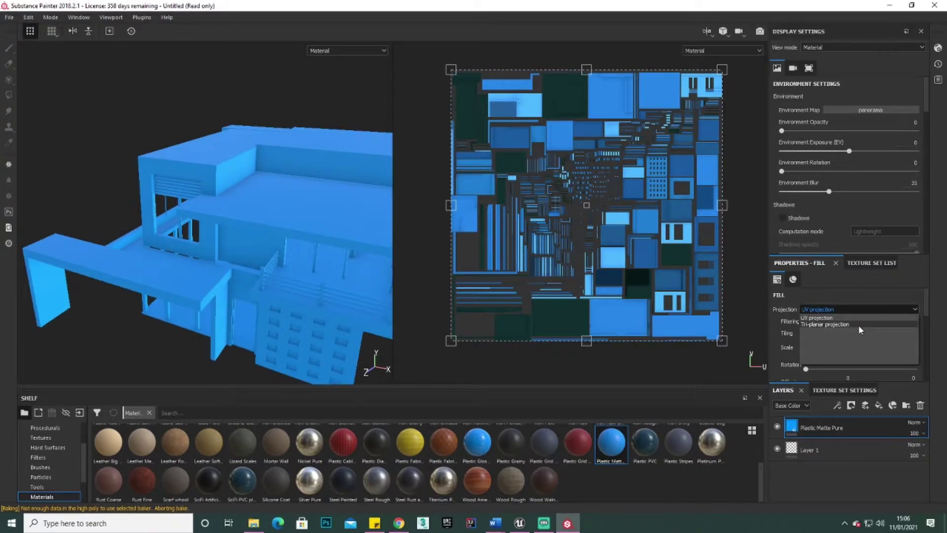
{"action": "left_click", "coordinate": [859, 325]}
{"action": "left_click_drag", "start_coordinate": [232, 269], "coordinate": [263, 273], "text": "alt"}
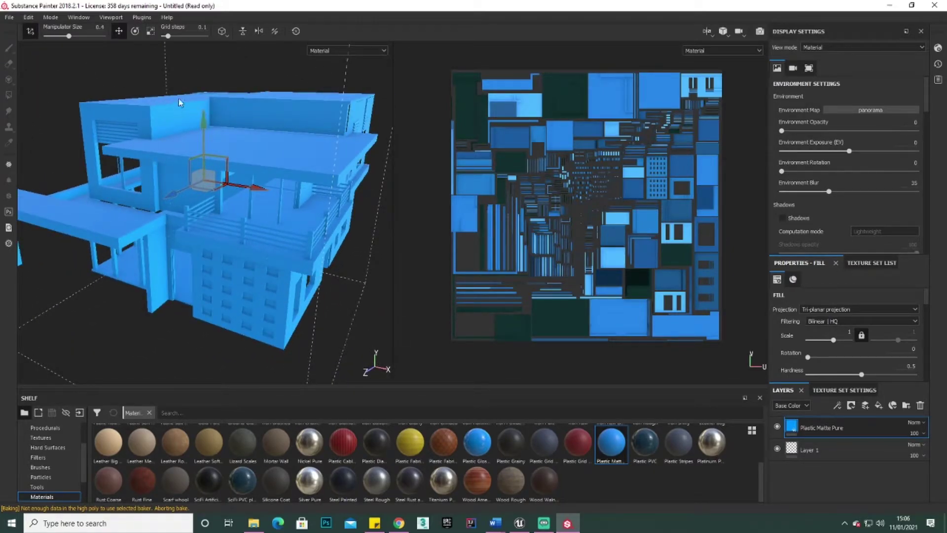
{"action": "left_click_drag", "start_coordinate": [205, 238], "coordinate": [385, 217], "text": "alt"}
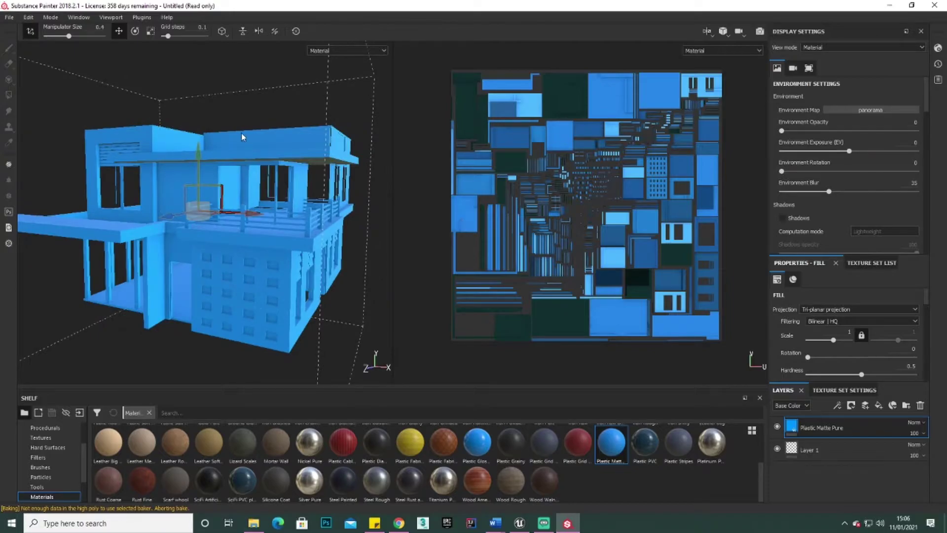
Apply the Wood American Cherry material over the whole house and switch its projection to Tri-planar projection.
{"action": "left_click_drag", "start_coordinate": [477, 480], "coordinate": [209, 208]}
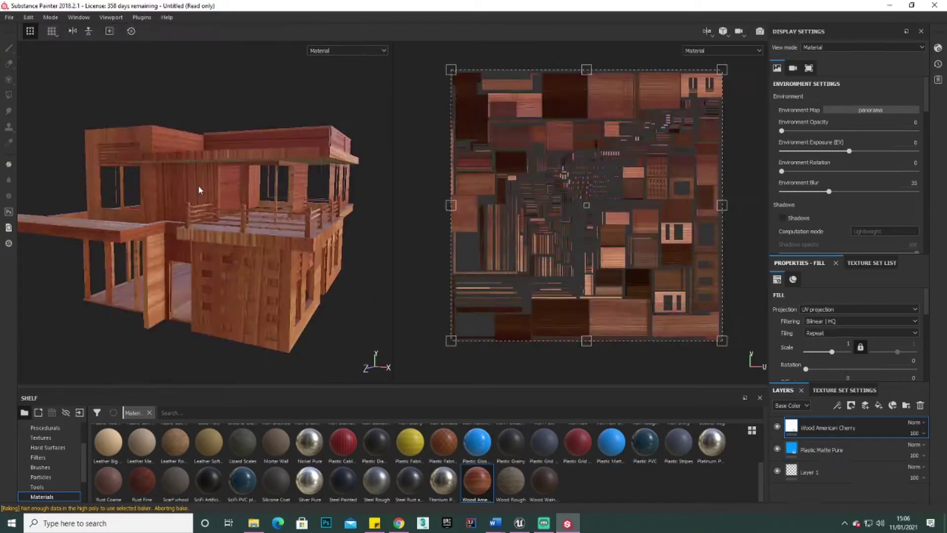
{"action": "left_click_drag", "start_coordinate": [278, 196], "coordinate": [311, 197], "text": "alt"}
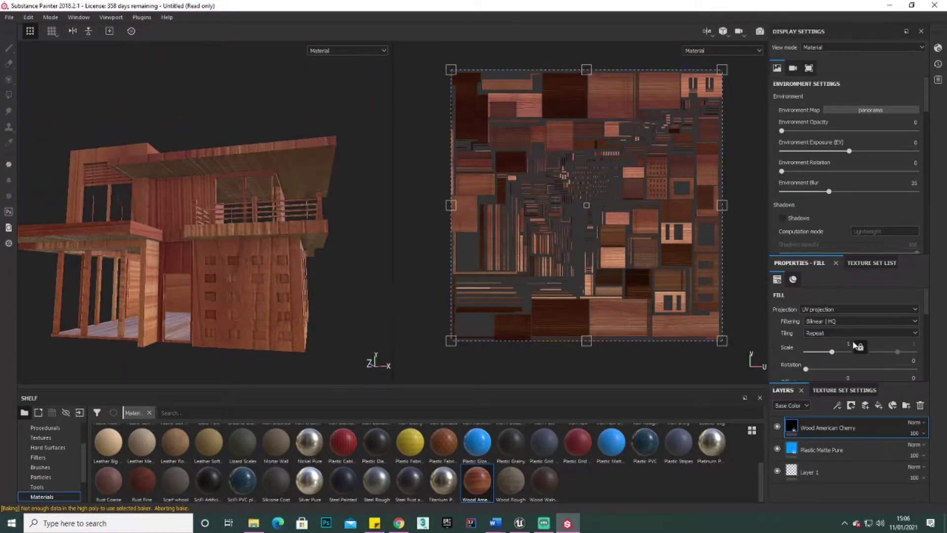
{"action": "left_click", "coordinate": [842, 309]}
{"action": "left_click", "coordinate": [845, 325]}
Examine how the cherry wood grain runs across the walls, roofs and UV islands under tri-planar projection.
{"action": "left_click_drag", "start_coordinate": [332, 249], "coordinate": [281, 214], "text": "alt"}
{"action": "scroll", "coordinate": [247, 312], "scroll_direction": "up", "scroll_amount": 5}
{"action": "left_click_drag", "start_coordinate": [246, 313], "coordinate": [278, 298], "text": "alt"}
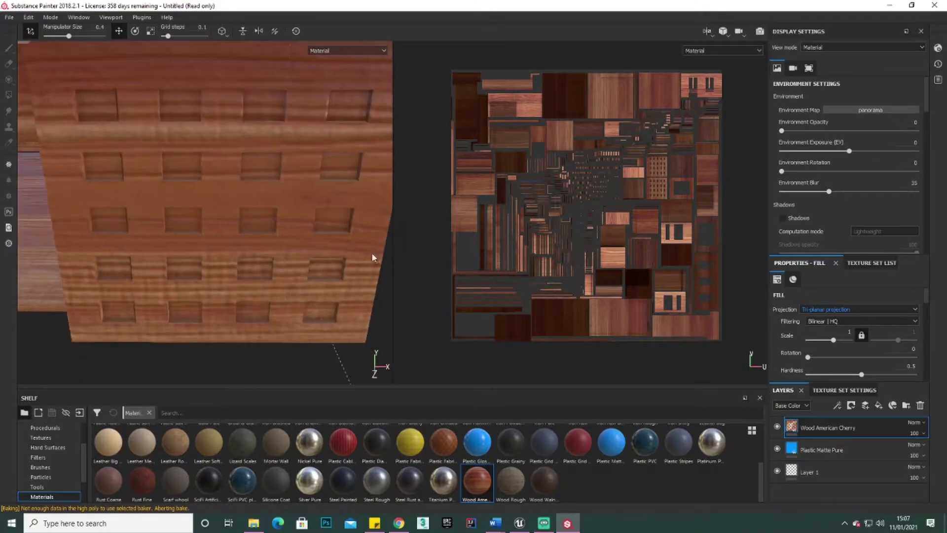
{"action": "scroll", "coordinate": [575, 170], "scroll_direction": "up", "scroll_amount": 5}
{"action": "scroll", "coordinate": [569, 178], "scroll_direction": "up", "scroll_amount": 5}
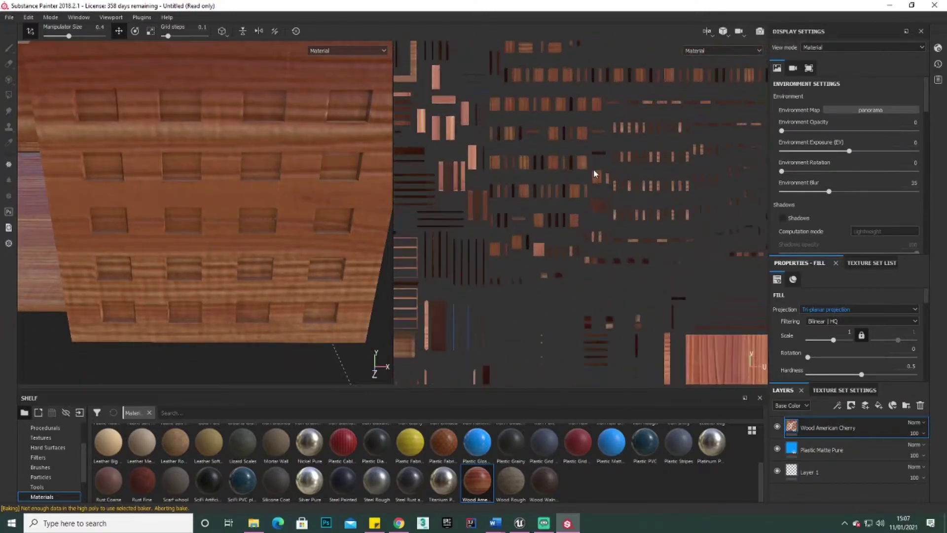
{"action": "left_click_drag", "start_coordinate": [287, 251], "coordinate": [283, 188], "text": "alt"}
{"action": "left_click_drag", "start_coordinate": [216, 172], "coordinate": [253, 257], "text": "alt"}
{"action": "scroll", "coordinate": [327, 227], "scroll_direction": "down", "scroll_amount": 10}
{"action": "scroll", "coordinate": [575, 185], "scroll_direction": "up", "scroll_amount": 3}
{"action": "scroll", "coordinate": [574, 186], "scroll_direction": "down", "scroll_amount": 6}
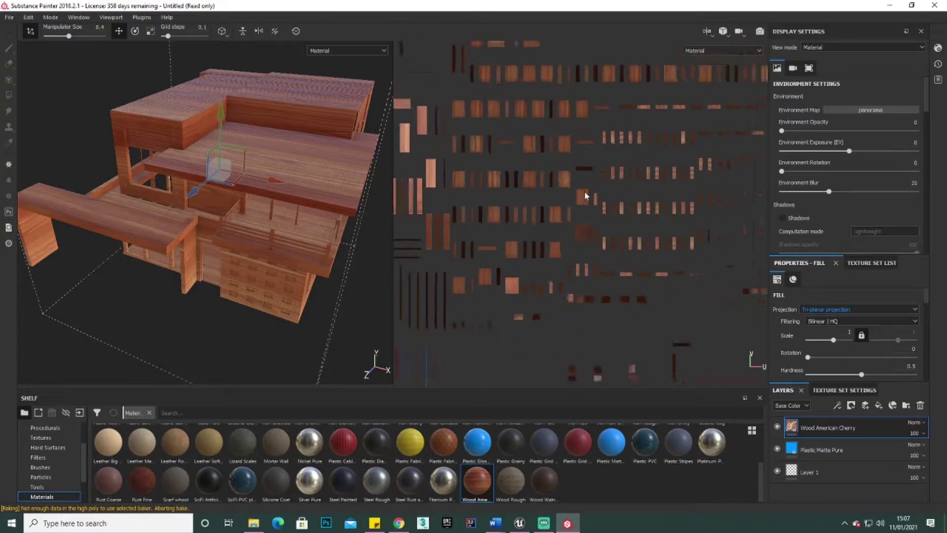
{"action": "scroll", "coordinate": [597, 200], "scroll_direction": "down", "scroll_amount": 2}
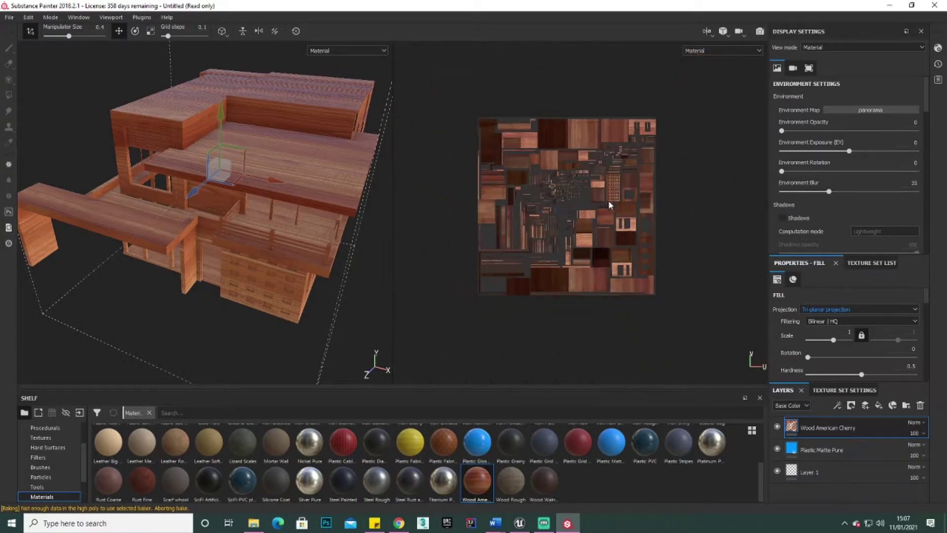
{"action": "scroll", "coordinate": [528, 157], "scroll_direction": "up", "scroll_amount": 2}
{"action": "scroll", "coordinate": [553, 185], "scroll_direction": "down", "scroll_amount": 1}
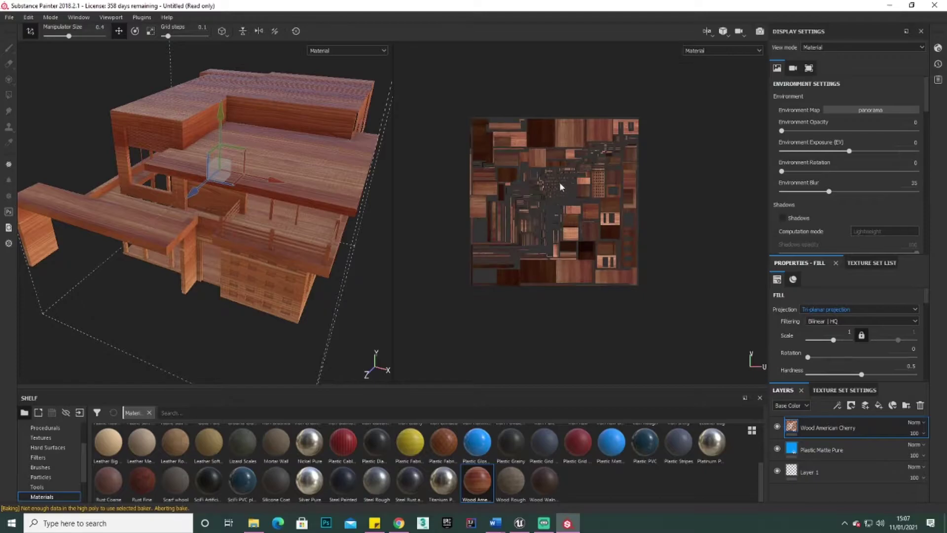
{"action": "scroll", "coordinate": [560, 182], "scroll_direction": "up", "scroll_amount": 5}
{"action": "scroll", "coordinate": [563, 202], "scroll_direction": "down", "scroll_amount": 5}
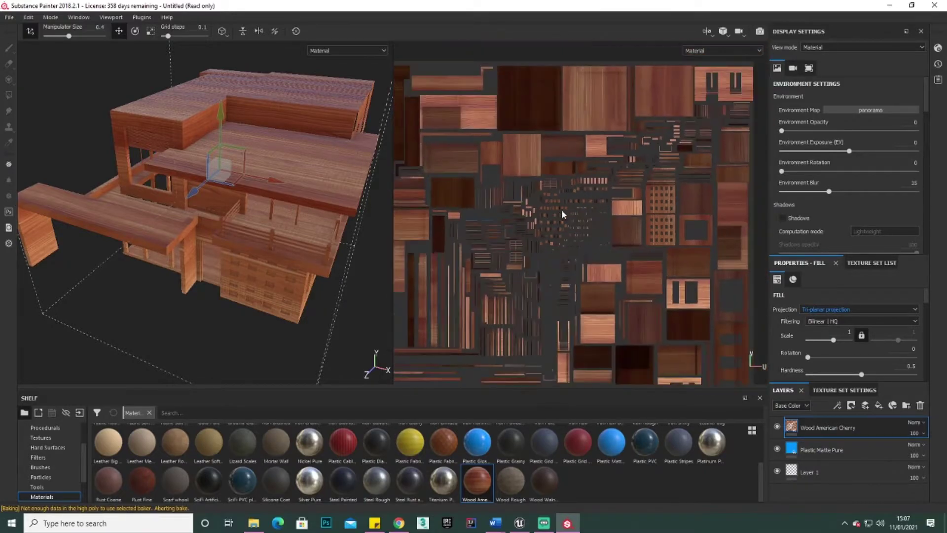
Delete the Wood American Cherry layer.
{"action": "left_click_drag", "start_coordinate": [187, 212], "coordinate": [286, 237], "text": "alt"}
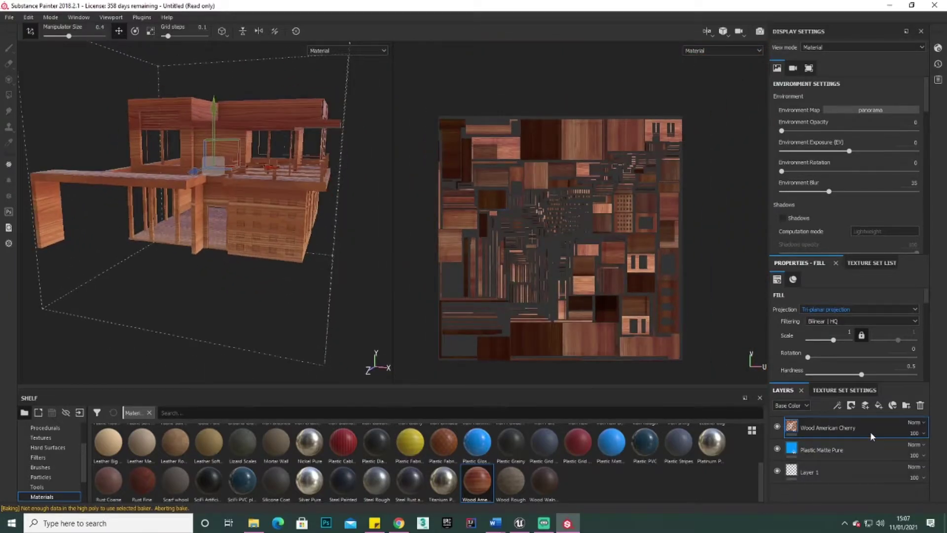
{"action": "key", "text": "Delete"}
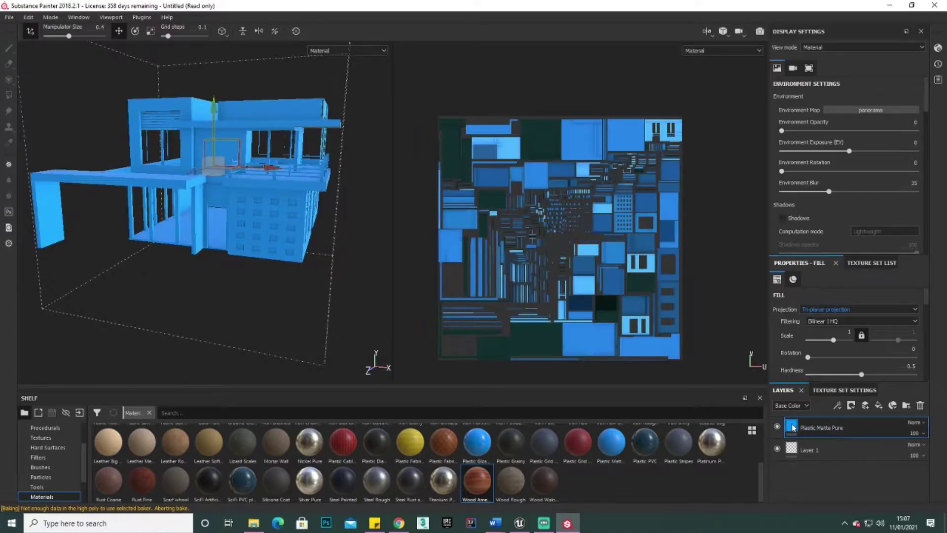
Enlarge the fill properties area and change the Plastic Matte Pure layer's base color to a neutral light grey, about 0.539 per RGB channel.
{"action": "scroll", "coordinate": [875, 344], "scroll_direction": "down", "scroll_amount": 5}
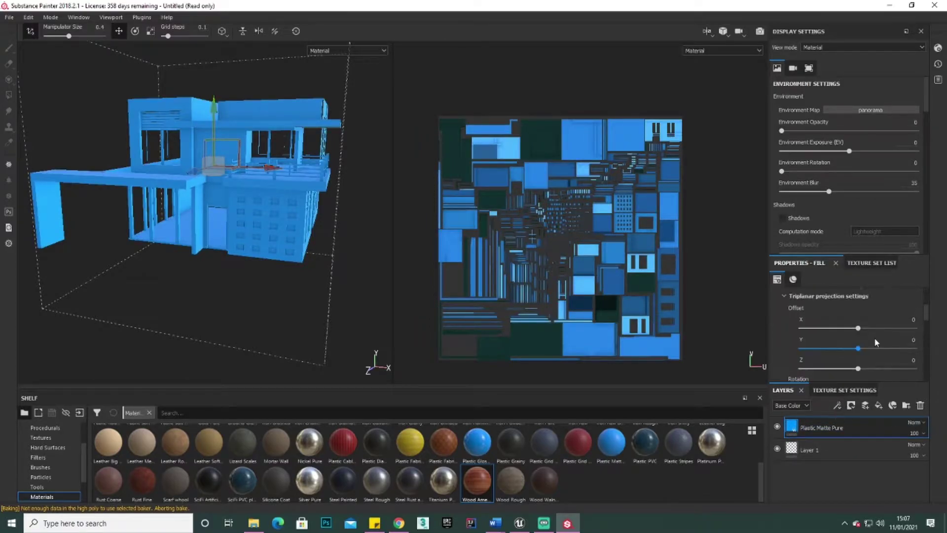
{"action": "scroll", "coordinate": [874, 342], "scroll_direction": "down", "scroll_amount": 3}
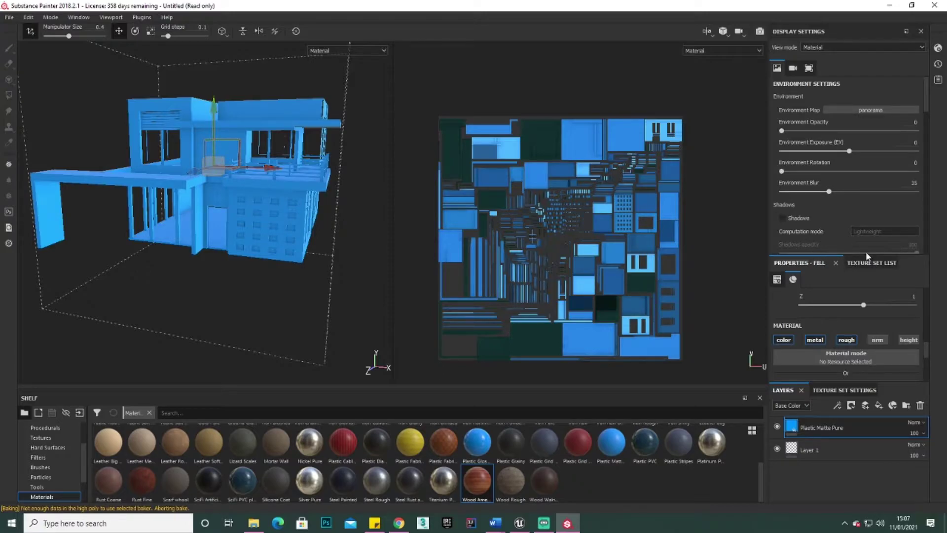
{"action": "left_click_drag", "start_coordinate": [867, 256], "coordinate": [867, 178]}
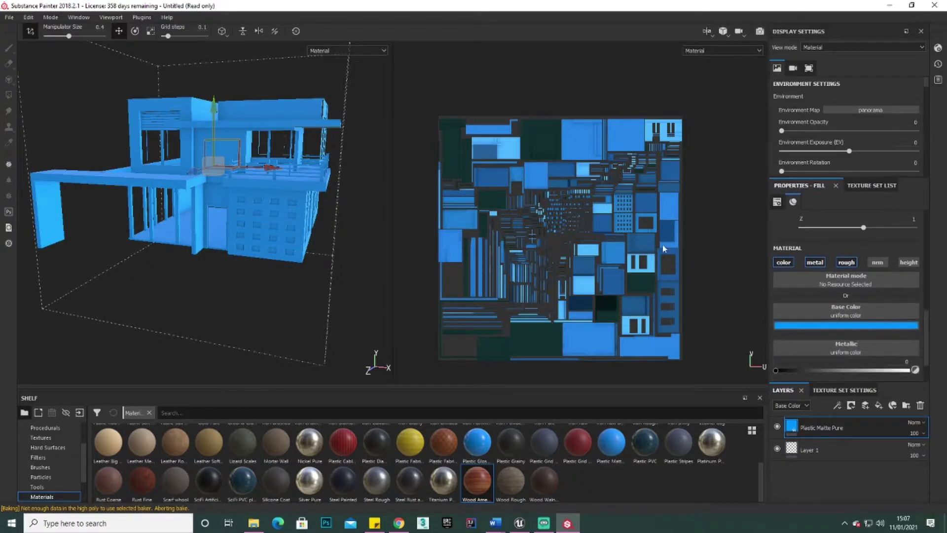
{"action": "left_click", "coordinate": [836, 326]}
{"action": "left_click_drag", "start_coordinate": [862, 374], "coordinate": [802, 360]}
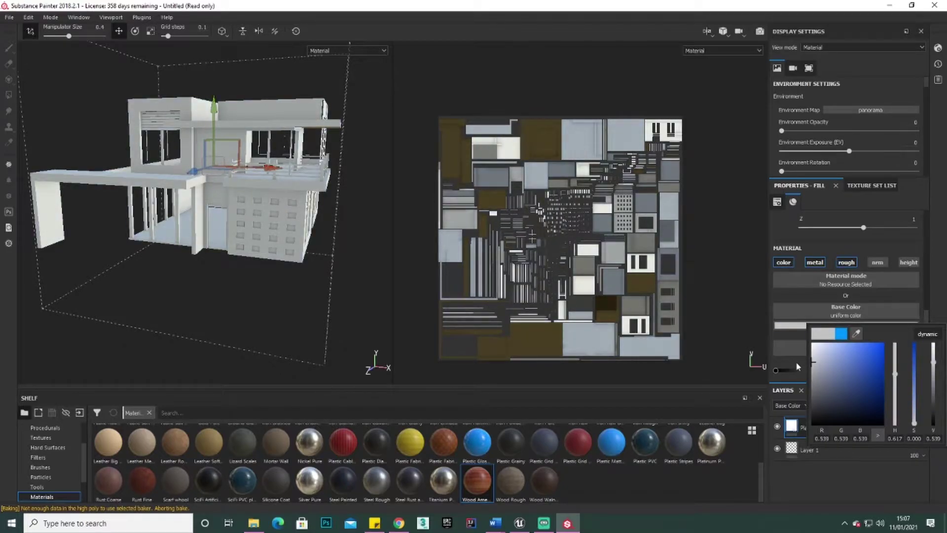
{"action": "left_click", "coordinate": [935, 292]}
{"action": "scroll", "coordinate": [878, 338], "scroll_direction": "down", "scroll_amount": 1}
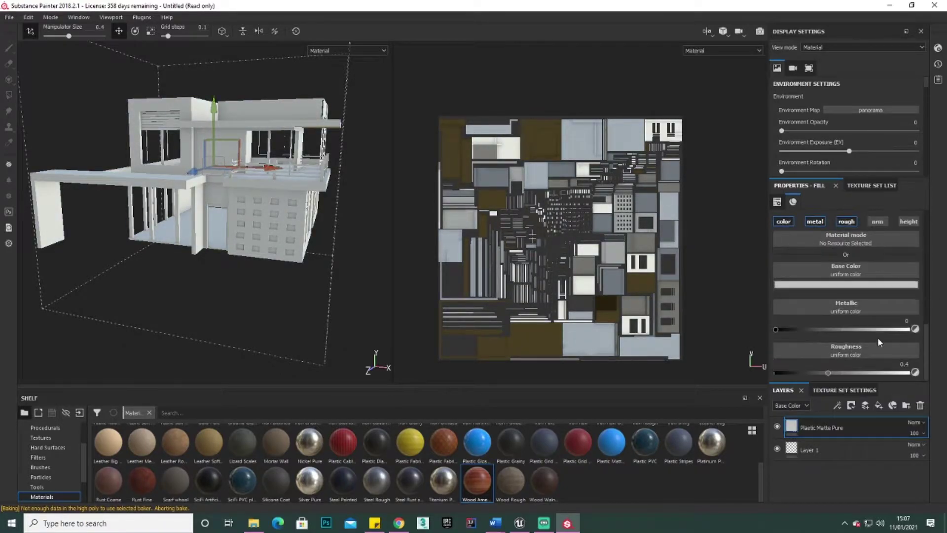
Toggle the metal channel of the light grey Plastic Matte Pure layer off and on again.
{"action": "scroll", "coordinate": [854, 331], "scroll_direction": "up", "scroll_amount": 2}
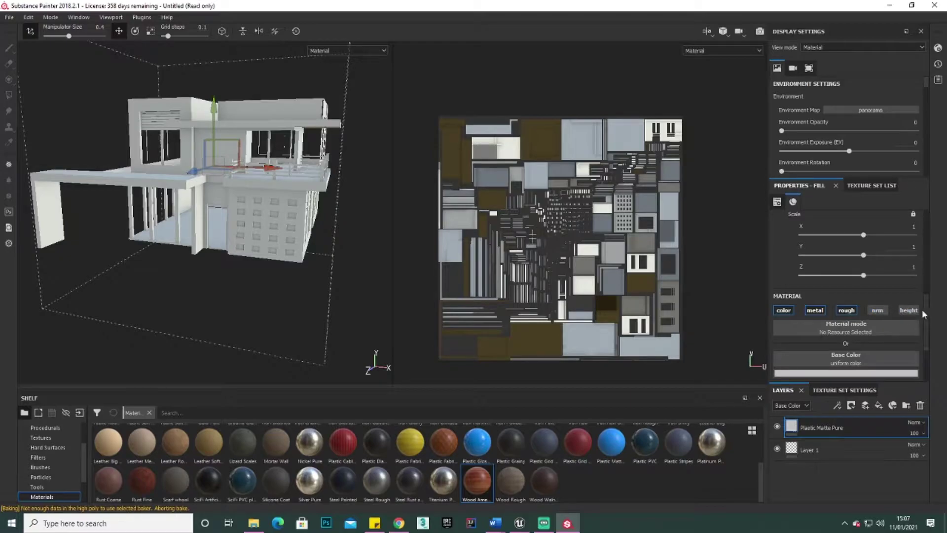
{"action": "left_click", "coordinate": [812, 310]}
{"action": "left_click", "coordinate": [819, 310]}
{"action": "scroll", "coordinate": [835, 344], "scroll_direction": "down", "scroll_amount": 1}
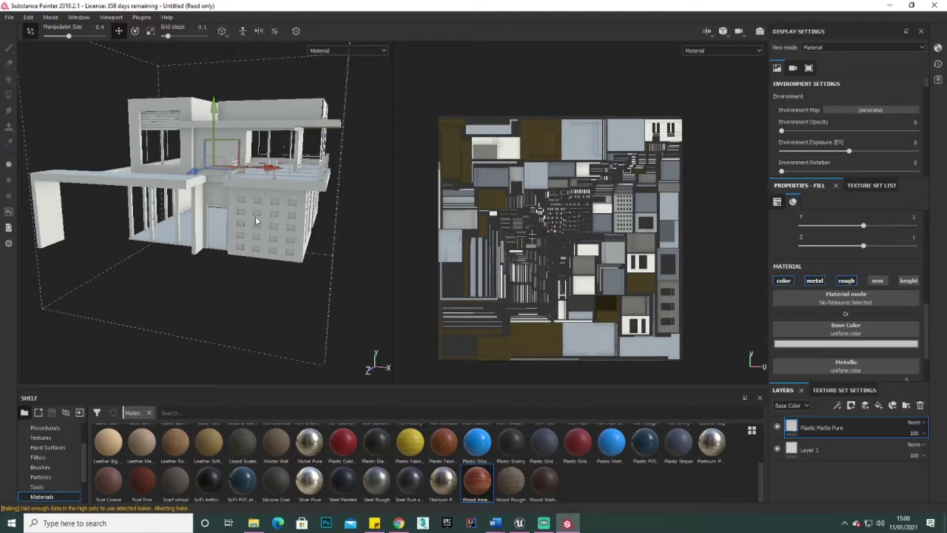
{"action": "key", "text": "super"}
{"action": "left_click", "coordinate": [242, 134]}
Apply the blue Plastic Matte Pure material over the whole house as a second fill layer.
{"action": "mouse_move", "coordinate": [302, 231]}
{"action": "left_mouse_down", "text": "alt"}
{"action": "mouse_move", "coordinate": [270, 200]}
{"action": "mouse_move", "coordinate": [257, 244]}
{"action": "mouse_move", "coordinate": [271, 232]}
{"action": "mouse_move", "coordinate": [291, 244]}
{"action": "left_mouse_up", "text": "alt"}
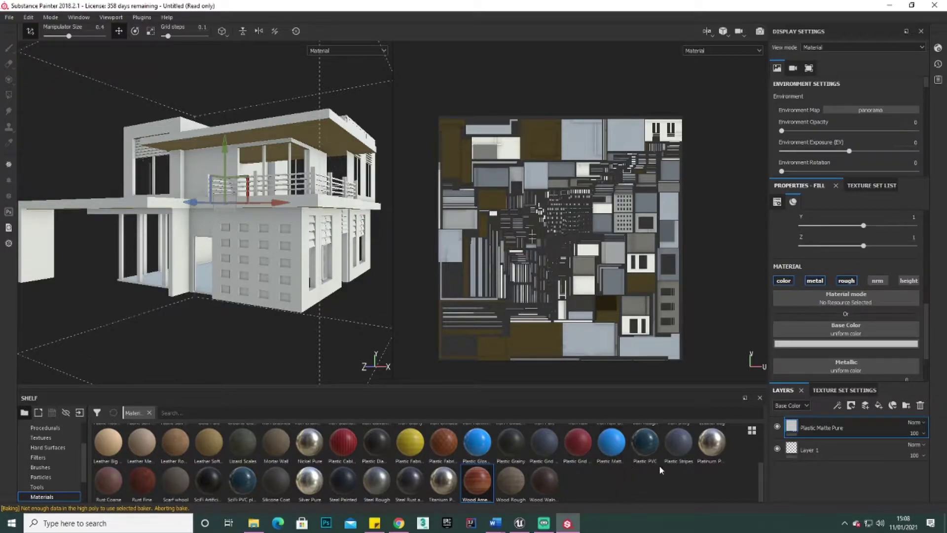
{"action": "left_click_drag", "start_coordinate": [617, 453], "coordinate": [262, 229]}
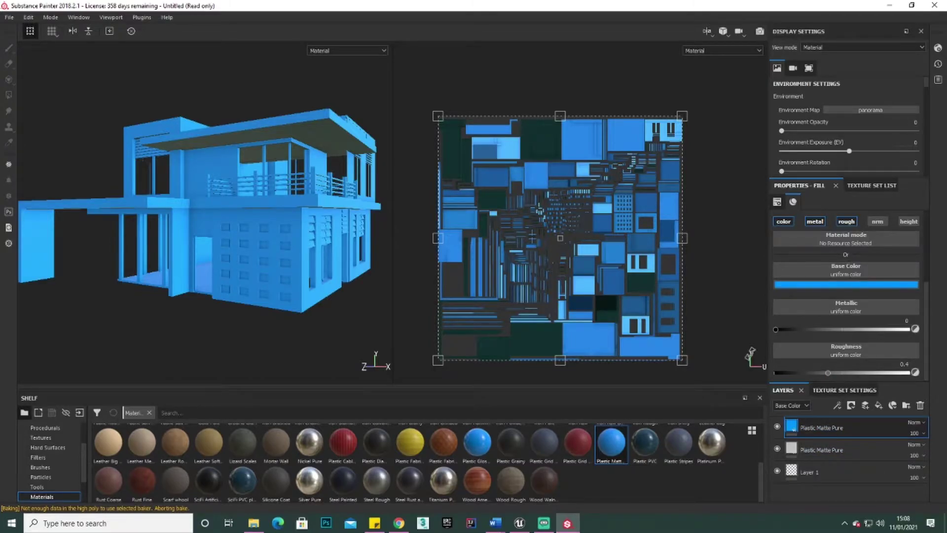
{"action": "scroll", "coordinate": [462, 258], "scroll_direction": "down", "scroll_amount": 1}
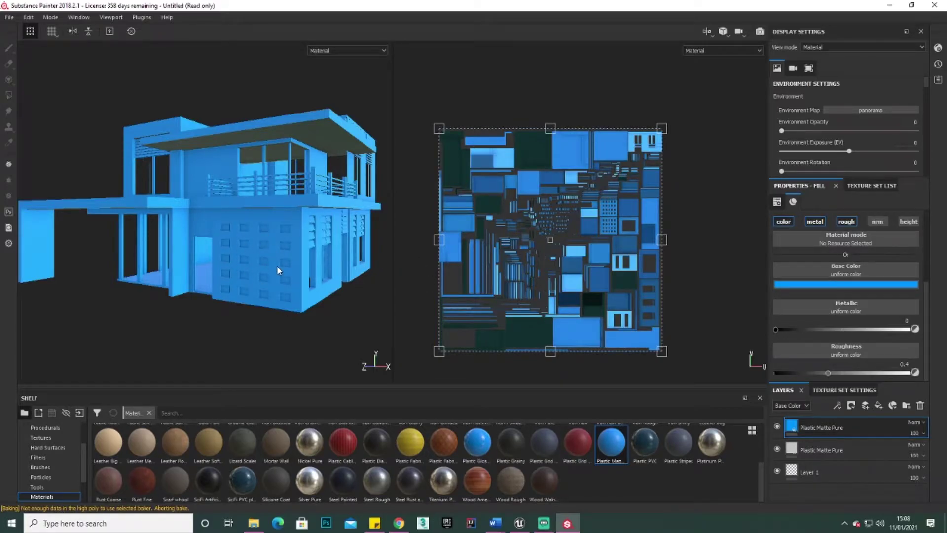
Add a black mask to the blue Plastic Matte Pure layer and mesh-fill the ground-floor block with the square recesses.
{"action": "right_click", "coordinate": [831, 425]}
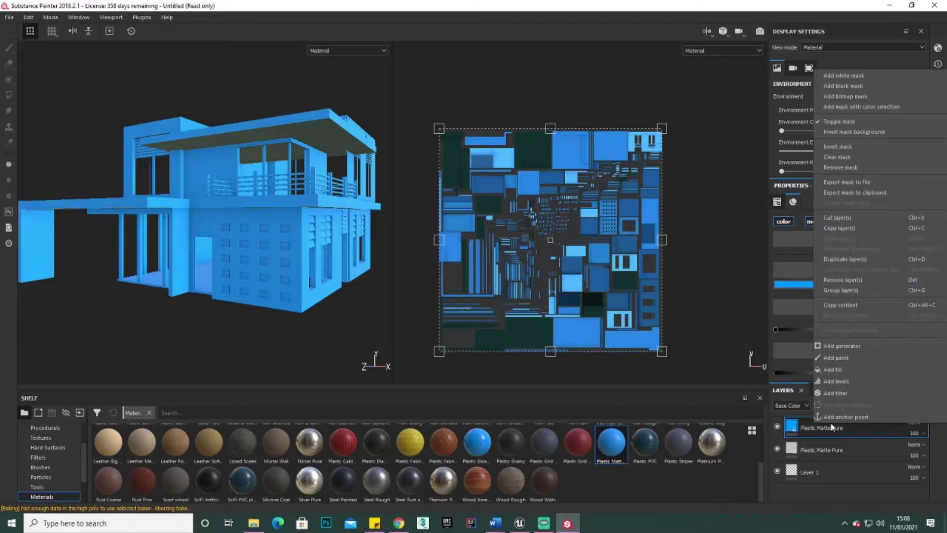
{"action": "left_click", "coordinate": [870, 88]}
{"action": "mouse_move", "coordinate": [210, 196]}
{"action": "left_mouse_down", "text": "alt"}
{"action": "mouse_move", "coordinate": [181, 228]}
{"action": "mouse_move", "coordinate": [212, 200]}
{"action": "left_mouse_up", "text": "alt"}
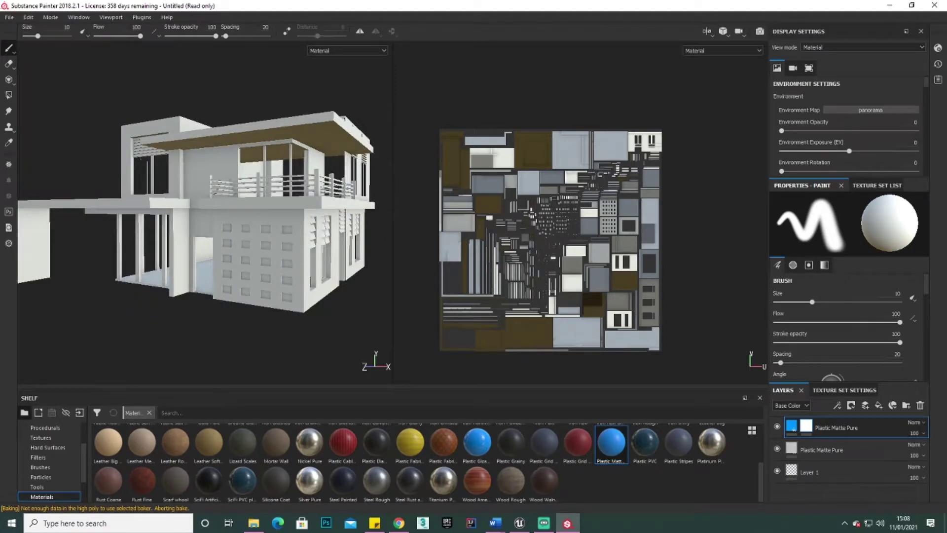
{"action": "left_click", "coordinate": [9, 95]}
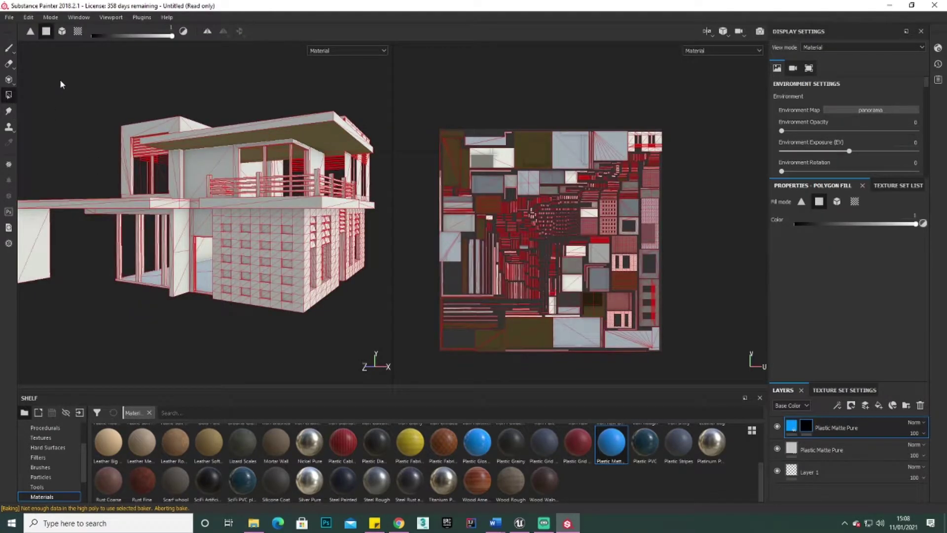
{"action": "left_click", "coordinate": [62, 32]}
{"action": "left_click", "coordinate": [299, 228]}
{"action": "left_click_drag", "start_coordinate": [299, 222], "coordinate": [303, 251], "text": "alt"}
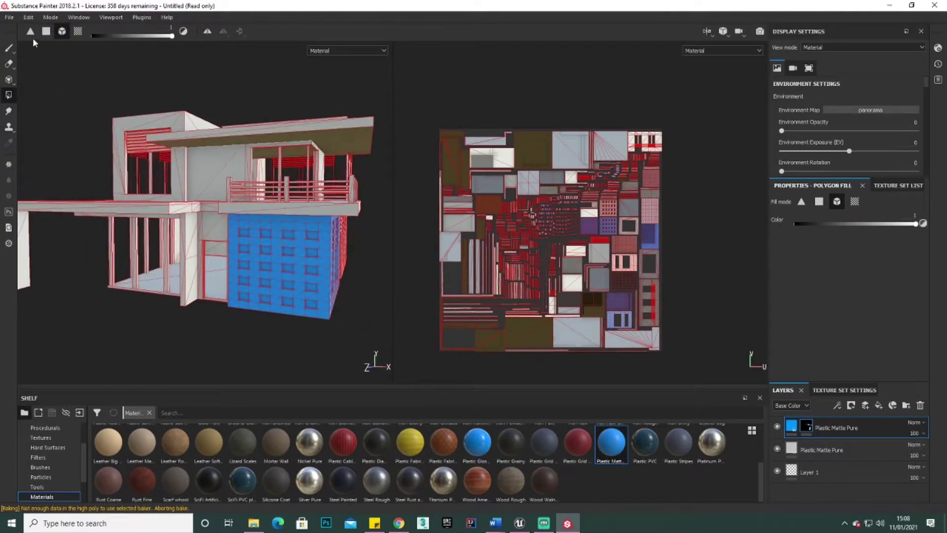
Polygon-fill the upper-floor wall beside the balcony and part of the balcony slab's front edge in the blue layer's mask.
{"action": "left_click", "coordinate": [46, 31]}
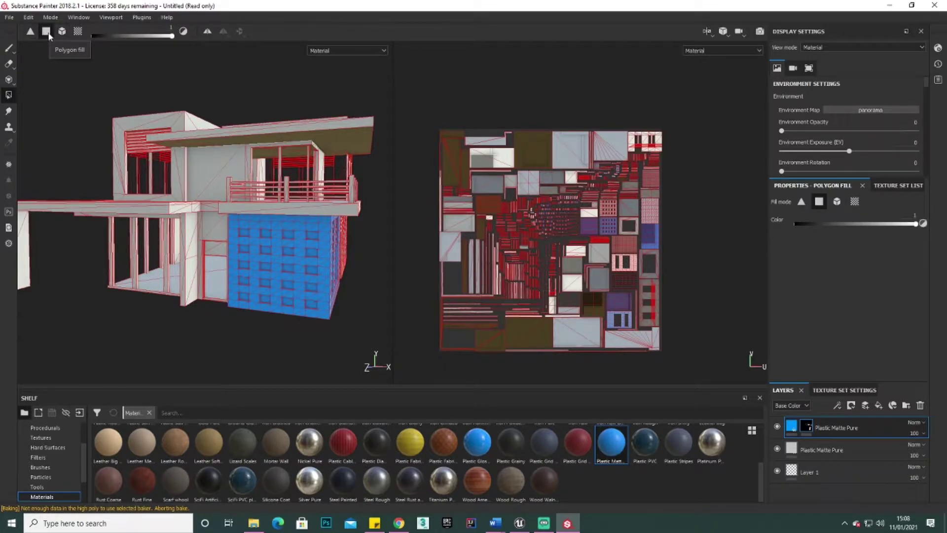
{"action": "left_click_drag", "start_coordinate": [221, 219], "coordinate": [264, 234], "text": "alt"}
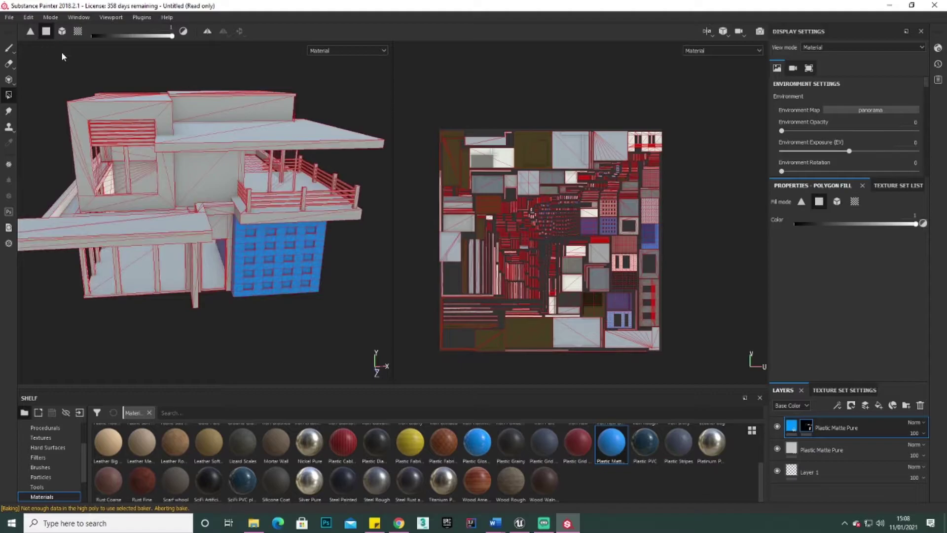
{"action": "scroll", "coordinate": [217, 176], "scroll_direction": "up", "scroll_amount": 3}
{"action": "left_click", "coordinate": [213, 174]}
{"action": "left_click", "coordinate": [165, 131]}
{"action": "scroll", "coordinate": [232, 154], "scroll_direction": "up", "scroll_amount": 2}
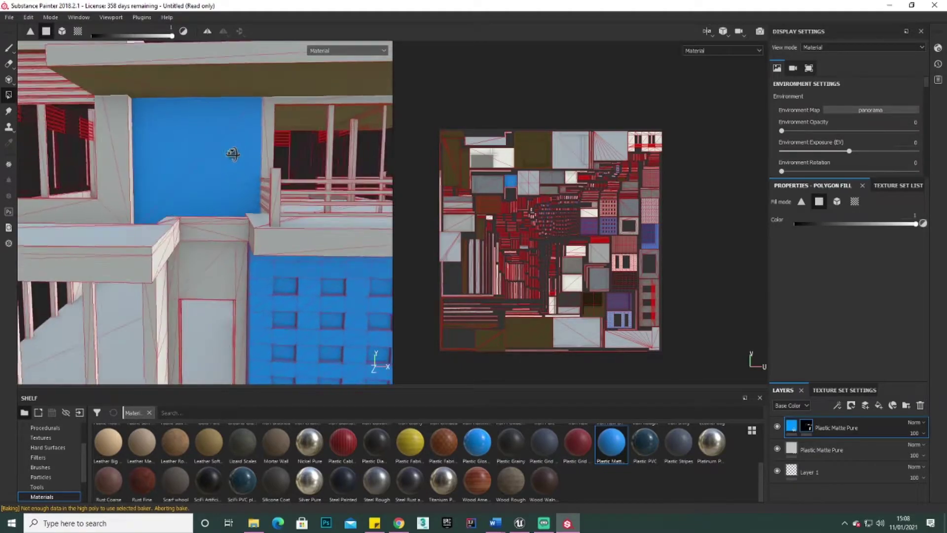
{"action": "left_click_drag", "start_coordinate": [232, 154], "coordinate": [296, 241], "text": "alt"}
{"action": "left_click", "coordinate": [358, 257]}
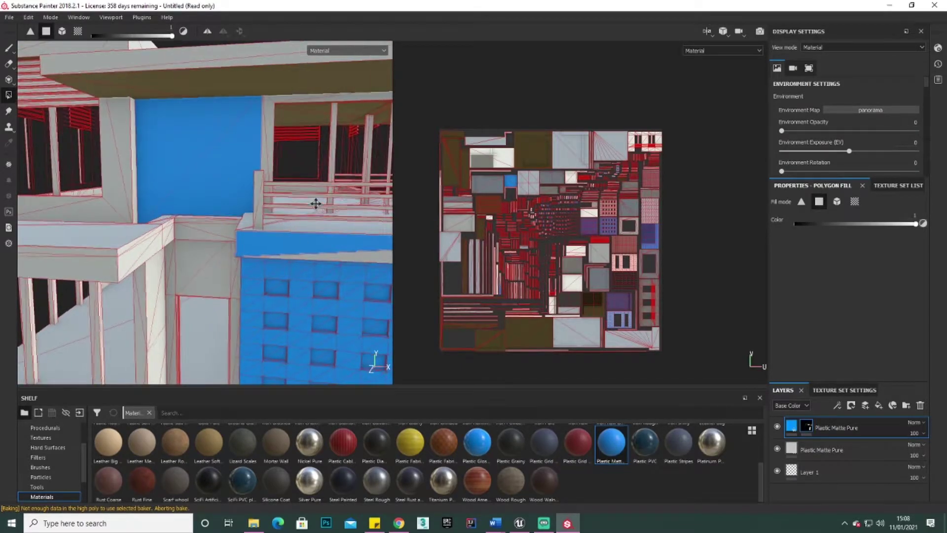
{"action": "left_click_drag", "start_coordinate": [317, 206], "coordinate": [235, 192], "text": "alt"}
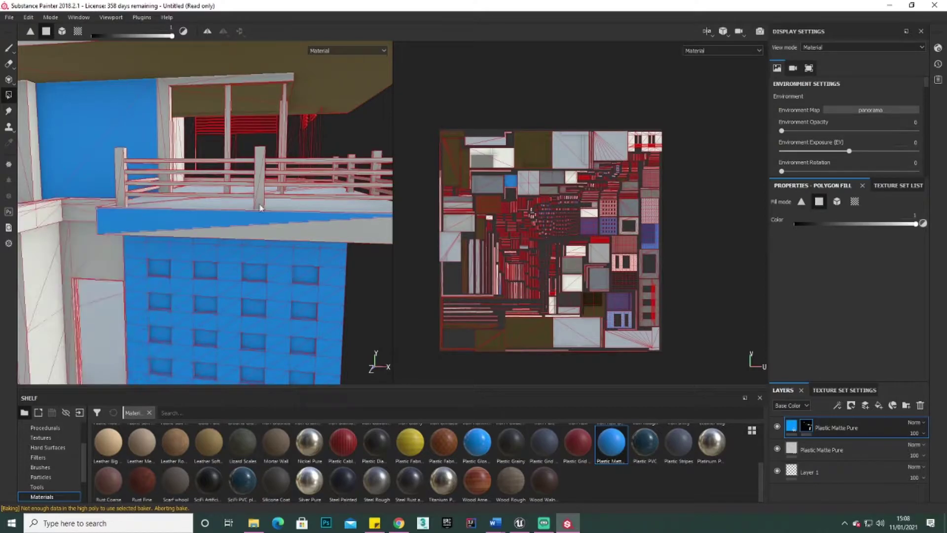
Undo the polygon fills, the mesh fill and the black mask on the blue Plastic Matte Pure layer.
{"action": "key", "text": "ctrl+z"}
{"action": "key", "text": "ctrl+z"}
{"action": "key", "text": "ctrl+z"}
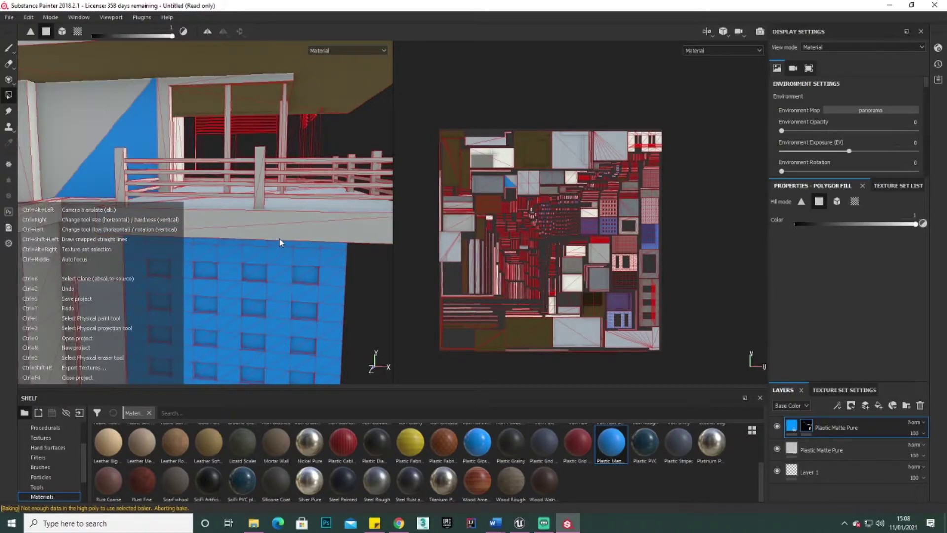
{"action": "mouse_move", "coordinate": [272, 247]}
{"action": "left_mouse_down", "text": "alt"}
{"action": "mouse_move", "coordinate": [252, 227]}
{"action": "mouse_move", "coordinate": [287, 252]}
{"action": "mouse_move", "coordinate": [271, 255]}
{"action": "left_mouse_up", "text": "alt"}
{"action": "key", "text": "f"}
{"action": "key", "text": "ctrl+z"}
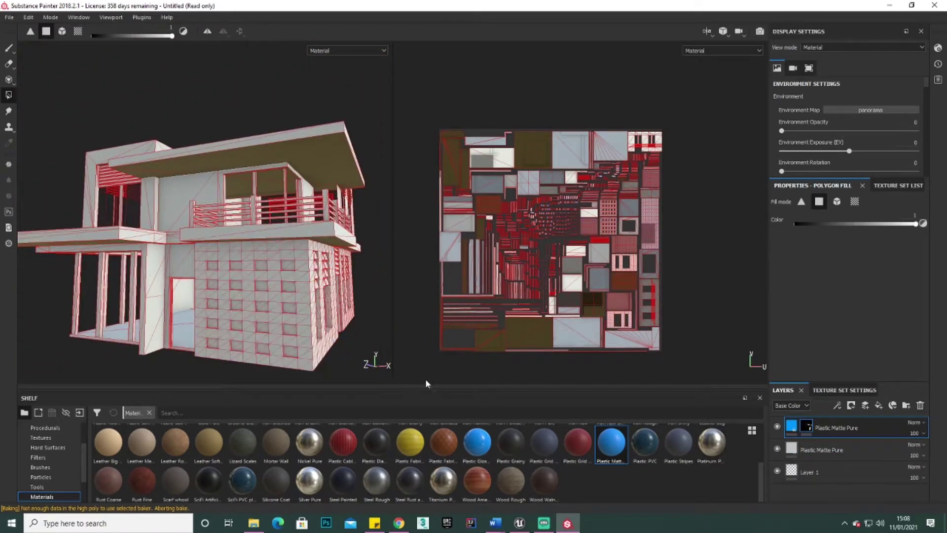
{"action": "key", "text": "ctrl+z"}
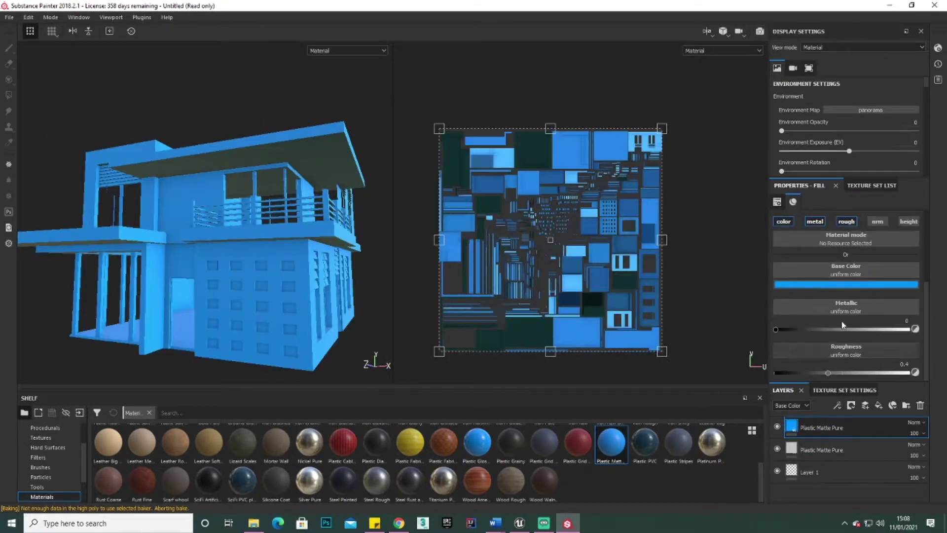
Set the blue Plastic Matte Pure layer's base color to black and add a black mask to the layer.
{"action": "left_click", "coordinate": [838, 285]}
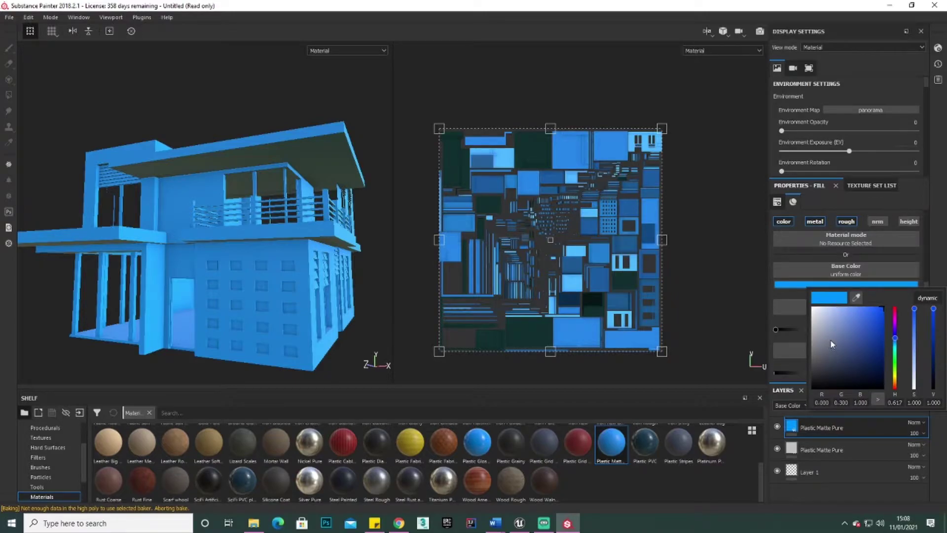
{"action": "left_click_drag", "start_coordinate": [828, 340], "coordinate": [800, 412]}
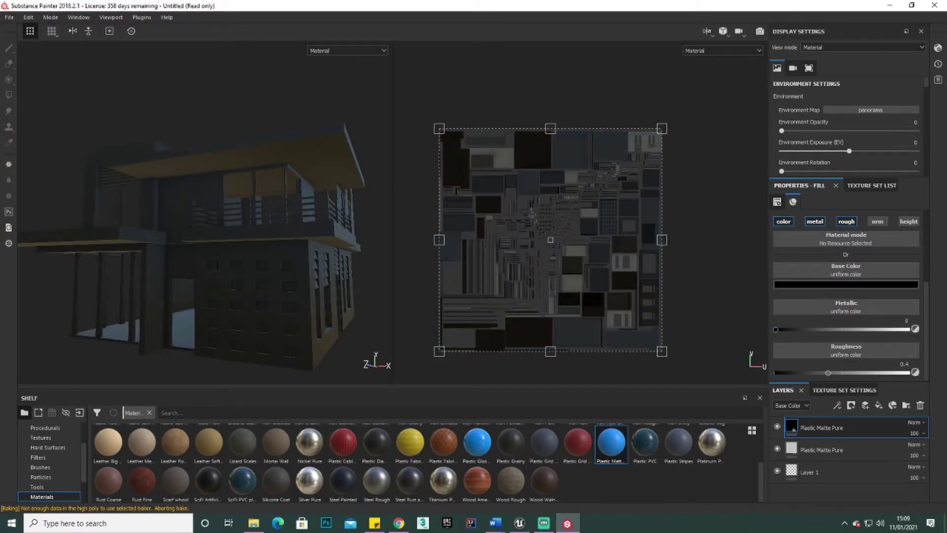
{"action": "right_click", "coordinate": [815, 426]}
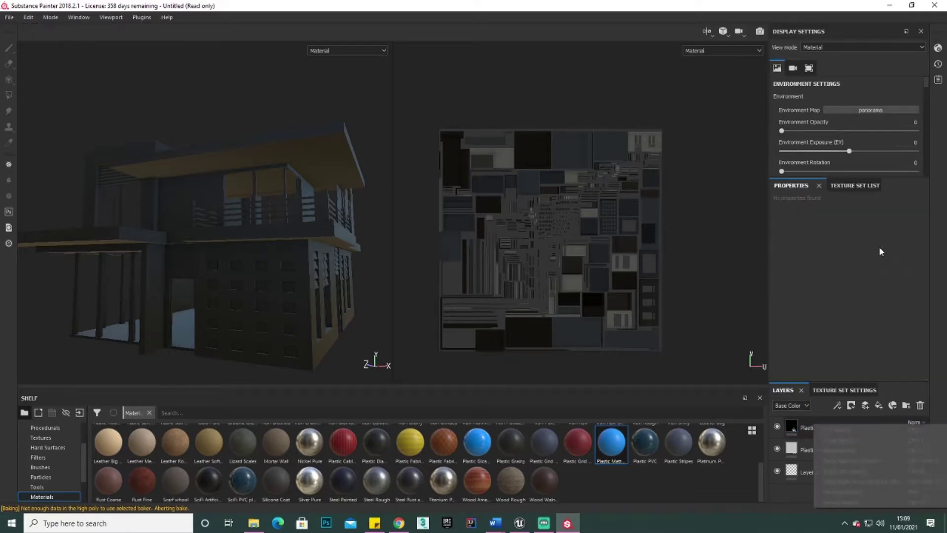
{"action": "left_click", "coordinate": [815, 422]}
{"action": "right_click", "coordinate": [814, 422]}
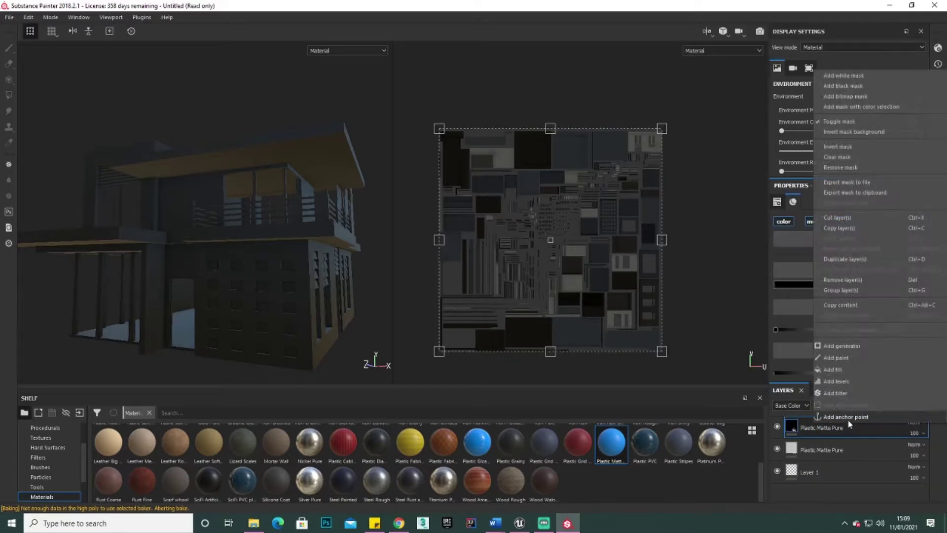
{"action": "left_click", "coordinate": [858, 86]}
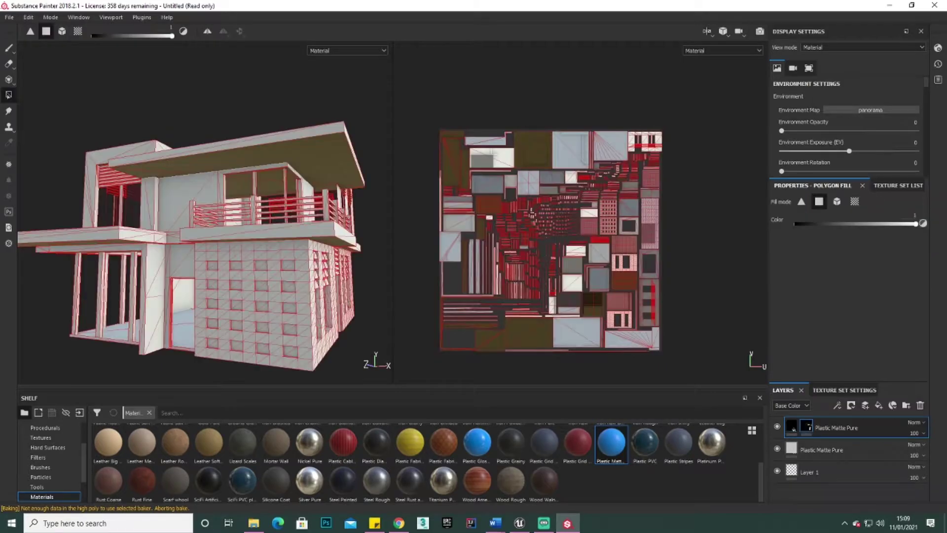
Mesh-fill the recessed ground-floor block, the upper-floor block, the overhanging roof and the balcony slab in the black layer's mask.
{"action": "left_click", "coordinate": [62, 31]}
{"action": "left_click", "coordinate": [290, 293]}
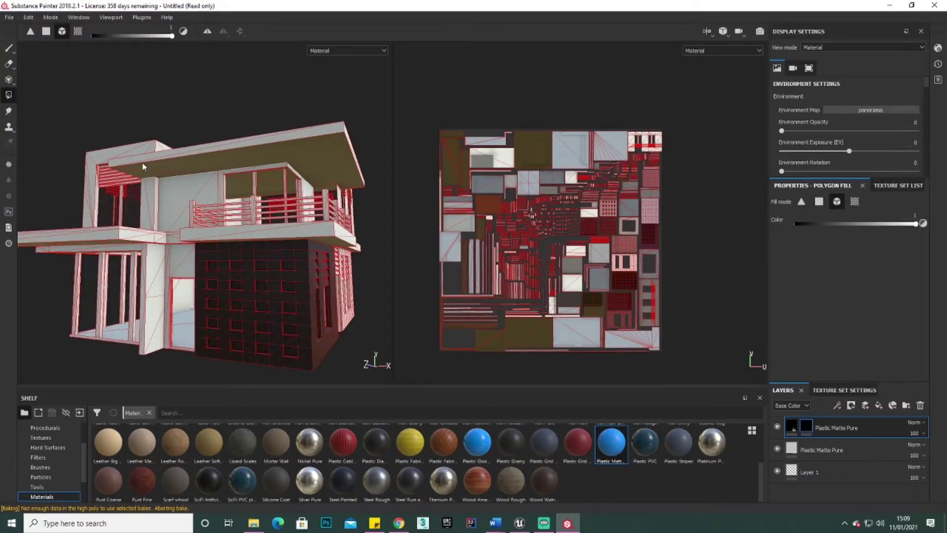
{"action": "left_click", "coordinate": [128, 150]}
{"action": "left_click", "coordinate": [246, 148]}
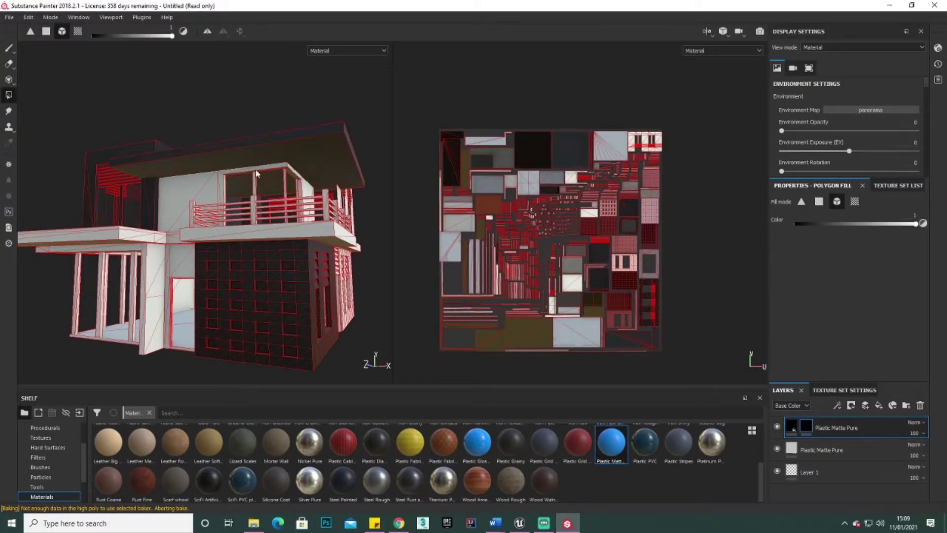
{"action": "left_click", "coordinate": [319, 227]}
Mesh-fill further parts along another side of the house, including the ground-floor pillars, in the black layer's mask.
{"action": "left_click_drag", "start_coordinate": [320, 227], "coordinate": [169, 269], "text": "alt"}
{"action": "left_click", "coordinate": [307, 242]}
{"action": "left_click", "coordinate": [305, 285]}
{"action": "scroll", "coordinate": [127, 271], "scroll_direction": "down", "scroll_amount": 8}
{"action": "scroll", "coordinate": [169, 269], "scroll_direction": "up", "scroll_amount": 8}
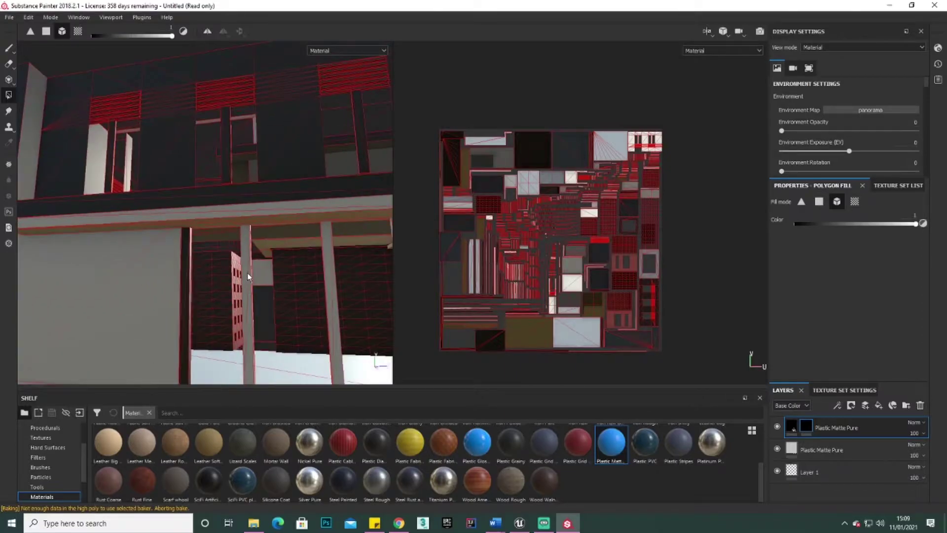
{"action": "left_click_drag", "start_coordinate": [303, 262], "coordinate": [187, 231], "text": "alt"}
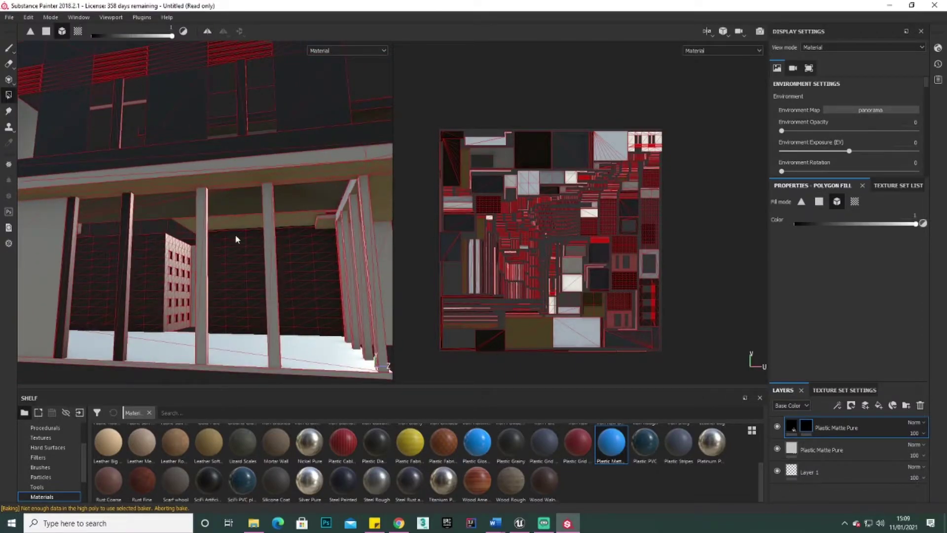
{"action": "left_click", "coordinate": [199, 230]}
{"action": "left_click", "coordinate": [275, 247]}
Mesh-fill the remaining ground-floor pillars at the corner and along the front in the black layer's mask.
{"action": "left_click_drag", "start_coordinate": [327, 247], "coordinate": [226, 241], "text": "alt"}
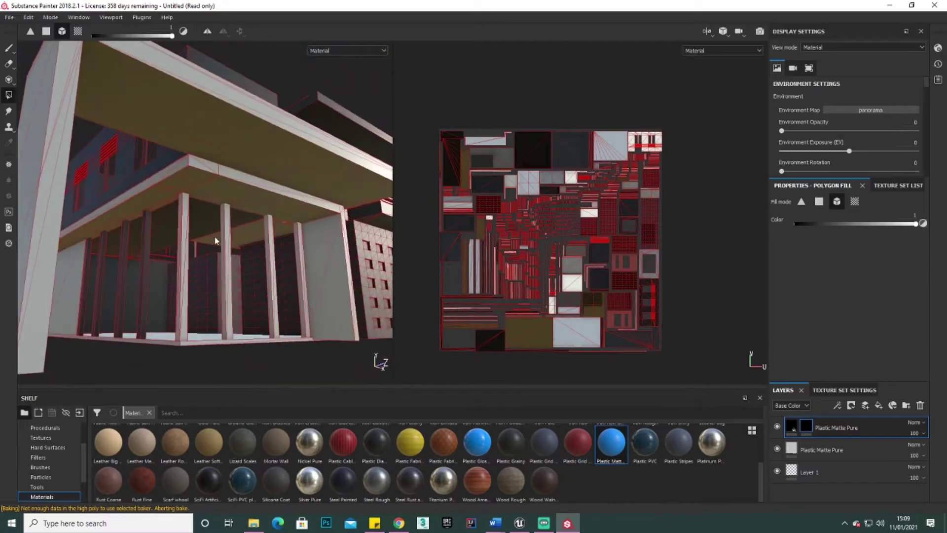
{"action": "left_click", "coordinate": [187, 232]}
{"action": "left_click_drag", "start_coordinate": [226, 235], "coordinate": [234, 243], "text": "alt"}
{"action": "scroll", "coordinate": [197, 256], "scroll_direction": "up", "scroll_amount": 5}
{"action": "left_click", "coordinate": [139, 241]}
{"action": "left_click", "coordinate": [259, 261]}
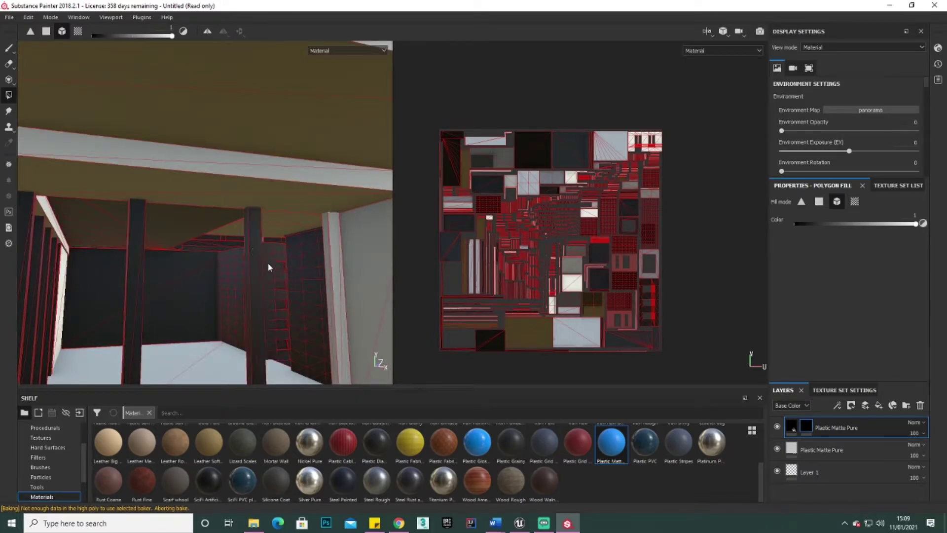
{"action": "left_click", "coordinate": [333, 260]}
{"action": "scroll", "coordinate": [334, 259], "scroll_direction": "down", "scroll_amount": 5}
{"action": "left_click_drag", "start_coordinate": [327, 256], "coordinate": [240, 277], "text": "alt"}
{"action": "scroll", "coordinate": [214, 271], "scroll_direction": "down", "scroll_amount": 3}
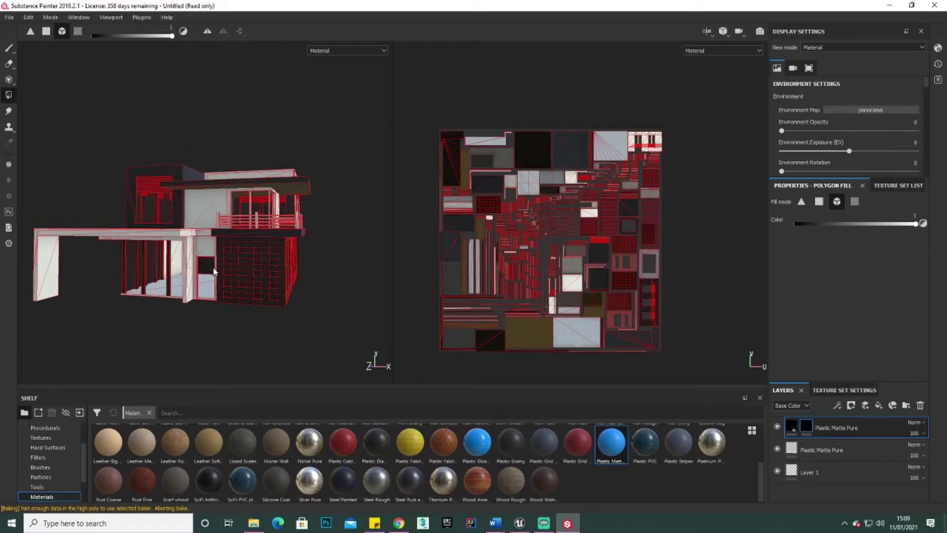
Apply the Fabric Rough Aligned material over the house as a new top fill layer.
{"action": "scroll", "coordinate": [179, 260], "scroll_direction": "up", "scroll_amount": 10}
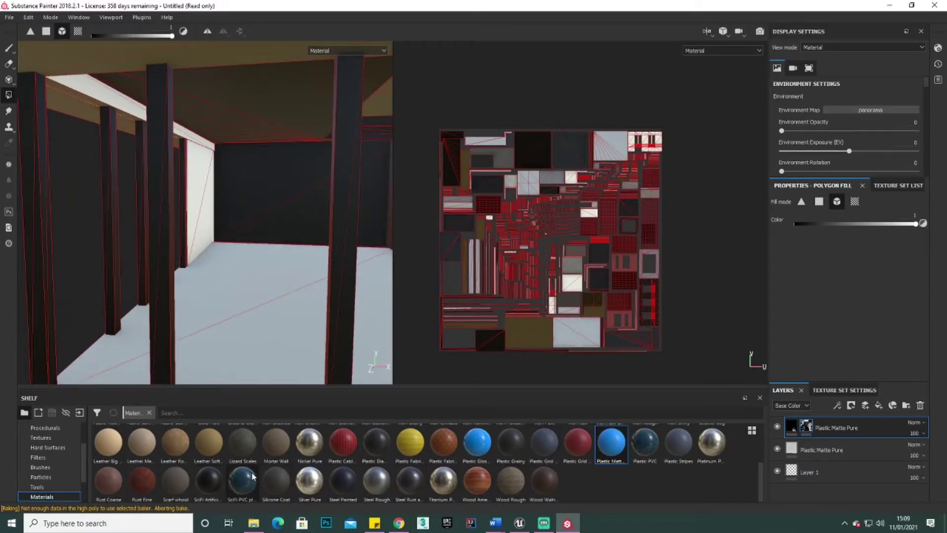
{"action": "scroll", "coordinate": [457, 465], "scroll_direction": "up", "scroll_amount": 2}
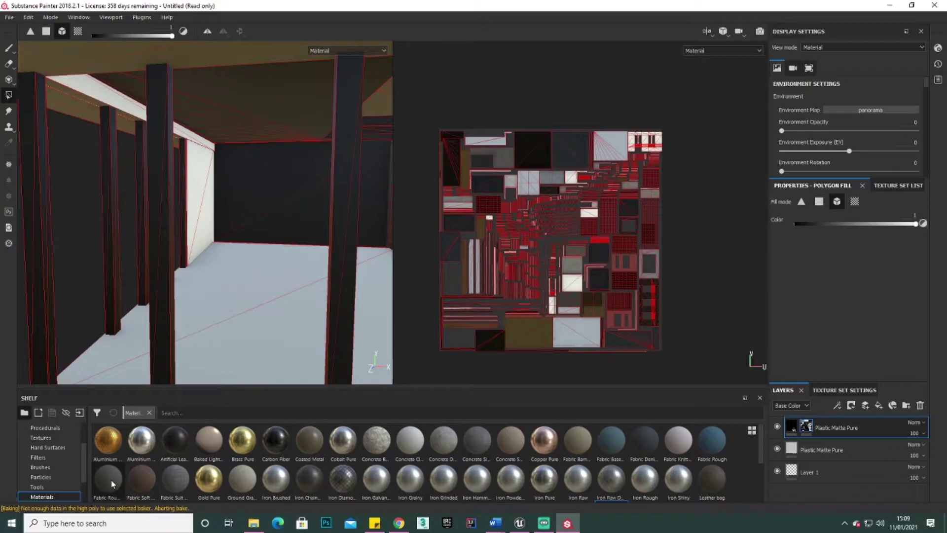
{"action": "left_click_drag", "start_coordinate": [106, 478], "coordinate": [252, 275]}
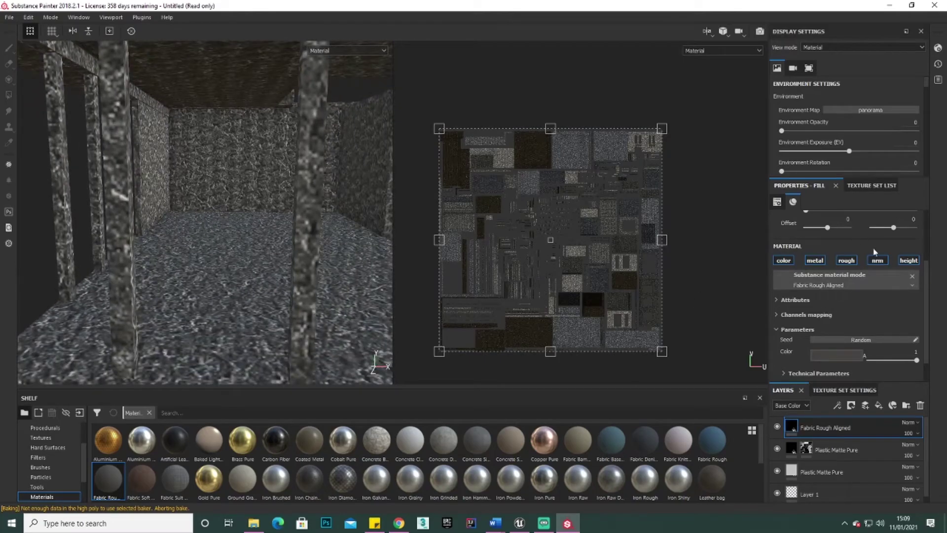
Set the Fabric Rough Aligned layer's scale to about -6.59 and switch its projection to Tri-planar projection.
{"action": "scroll", "coordinate": [857, 244], "scroll_direction": "up", "scroll_amount": 2}
{"action": "left_click_drag", "start_coordinate": [831, 276], "coordinate": [819, 277]}
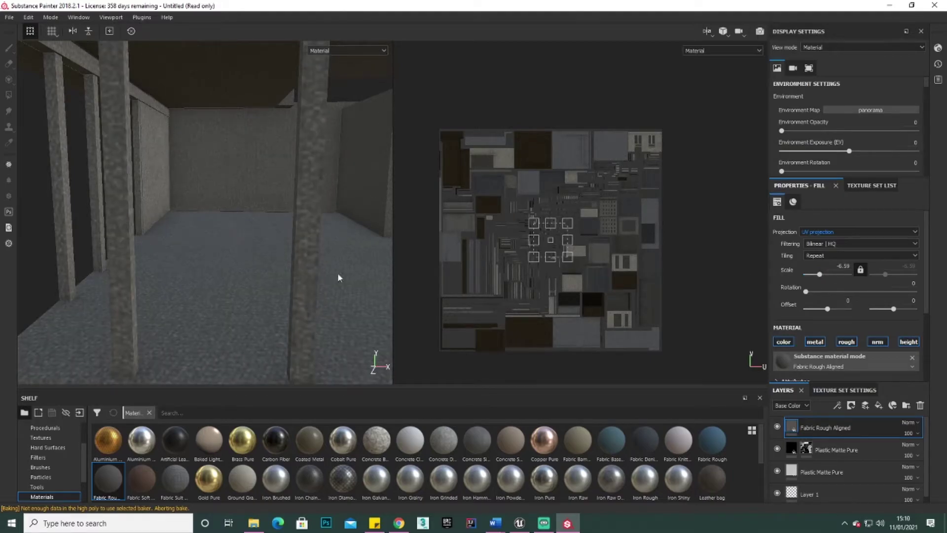
{"action": "left_click", "coordinate": [847, 229]}
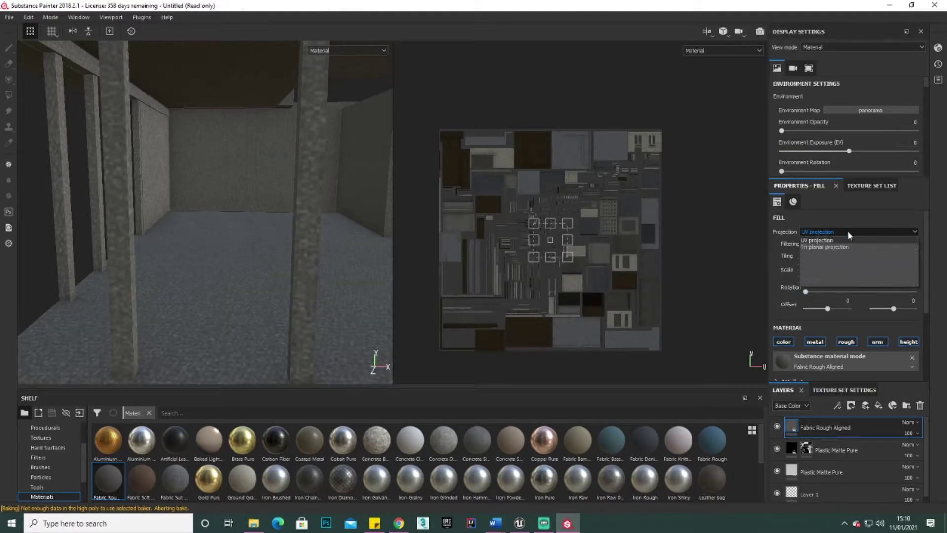
{"action": "left_click", "coordinate": [850, 246]}
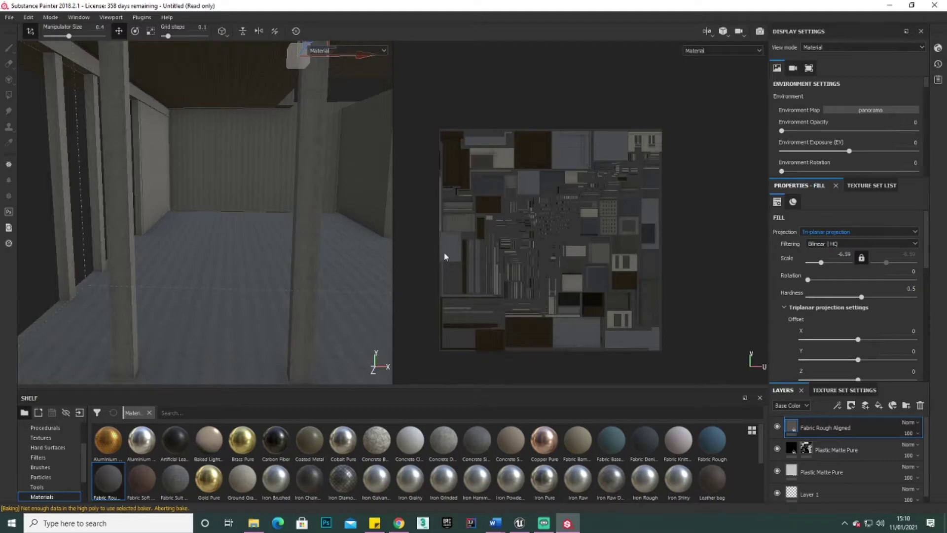
Add a black mask to the Fabric Rough Aligned layer and mesh-fill the ground-floor slab in it.
{"action": "left_click", "coordinate": [829, 390]}
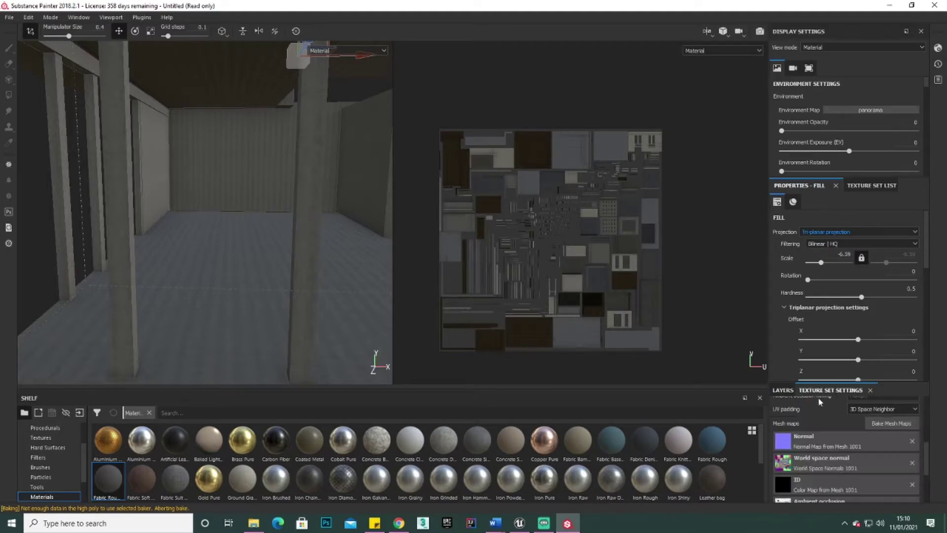
{"action": "left_click", "coordinate": [783, 389]}
{"action": "right_click", "coordinate": [824, 428]}
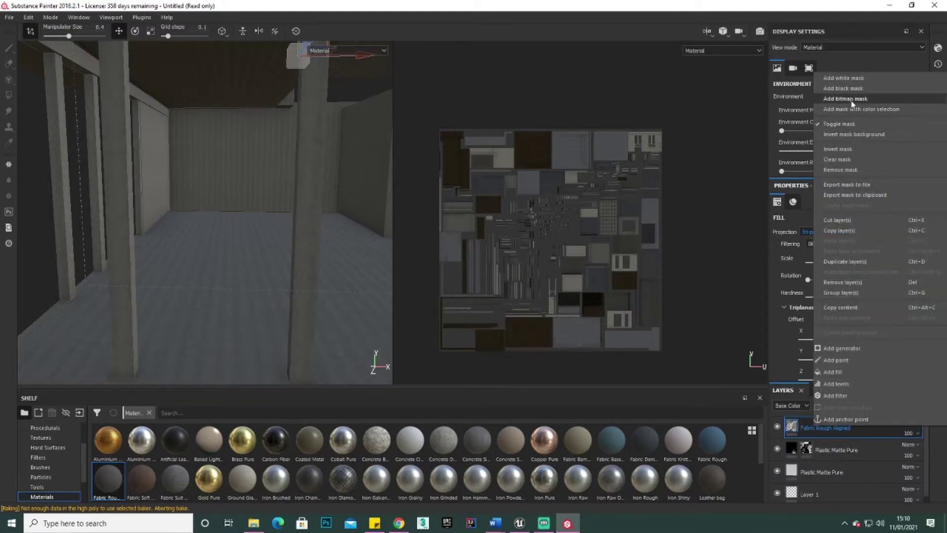
{"action": "left_click", "coordinate": [853, 87]}
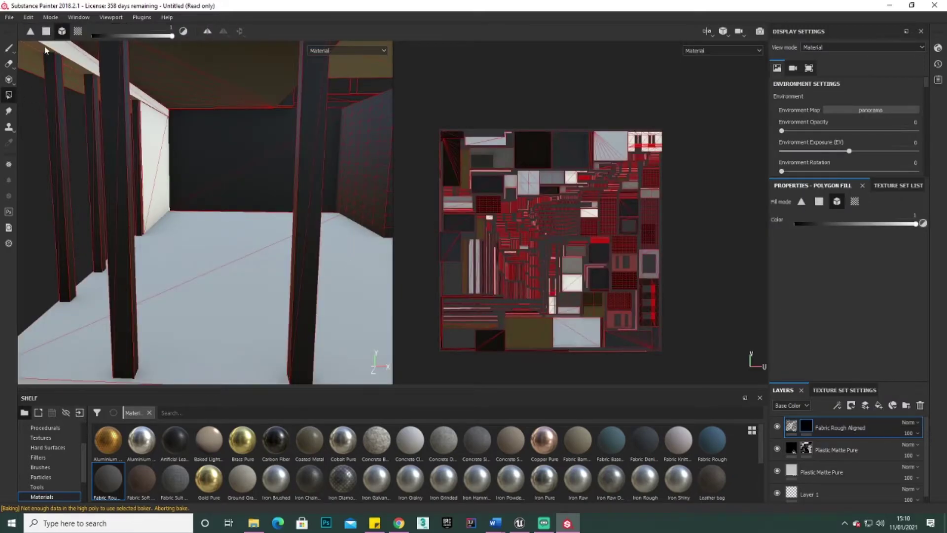
{"action": "left_click_drag", "start_coordinate": [249, 281], "coordinate": [347, 245], "text": "alt"}
{"action": "left_click_drag", "start_coordinate": [277, 252], "coordinate": [255, 237], "text": "alt"}
{"action": "left_click_drag", "start_coordinate": [260, 201], "coordinate": [191, 190], "text": "alt"}
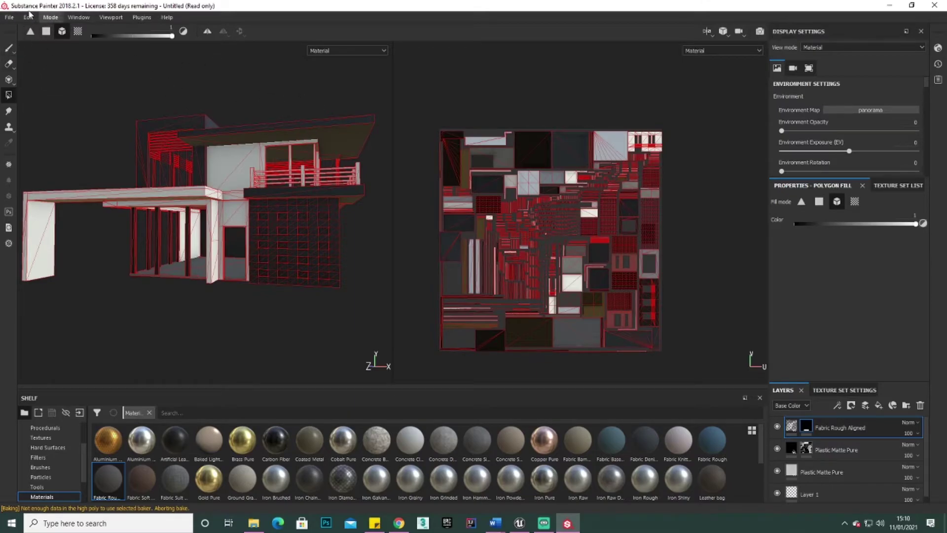
Start a texture export and set its output folder to D:/SDC Folder/UE4 Tutorials/Substance tut/sub tut vid.
{"action": "left_click", "coordinate": [9, 17]}
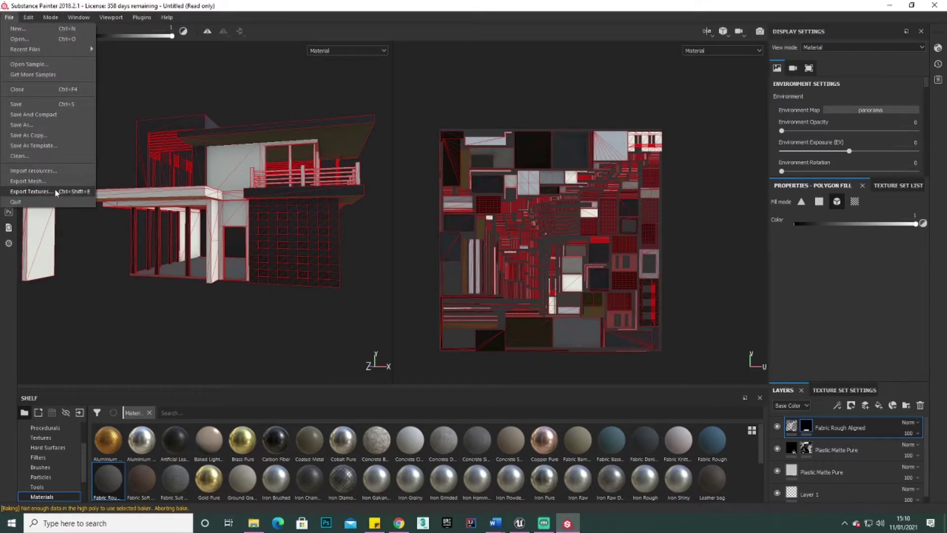
{"action": "left_click", "coordinate": [31, 191]}
{"action": "left_click", "coordinate": [454, 116]}
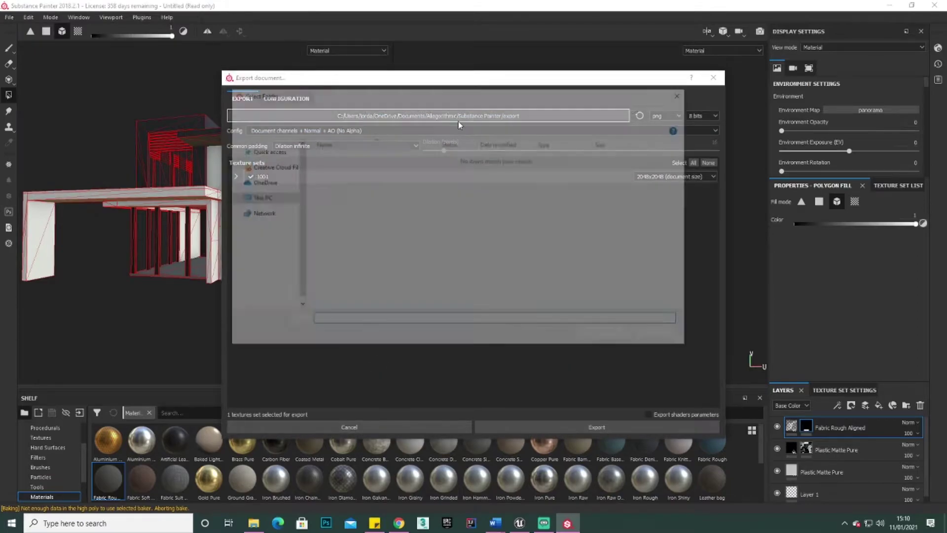
{"action": "left_click", "coordinate": [283, 285]}
{"action": "left_click", "coordinate": [345, 168]}
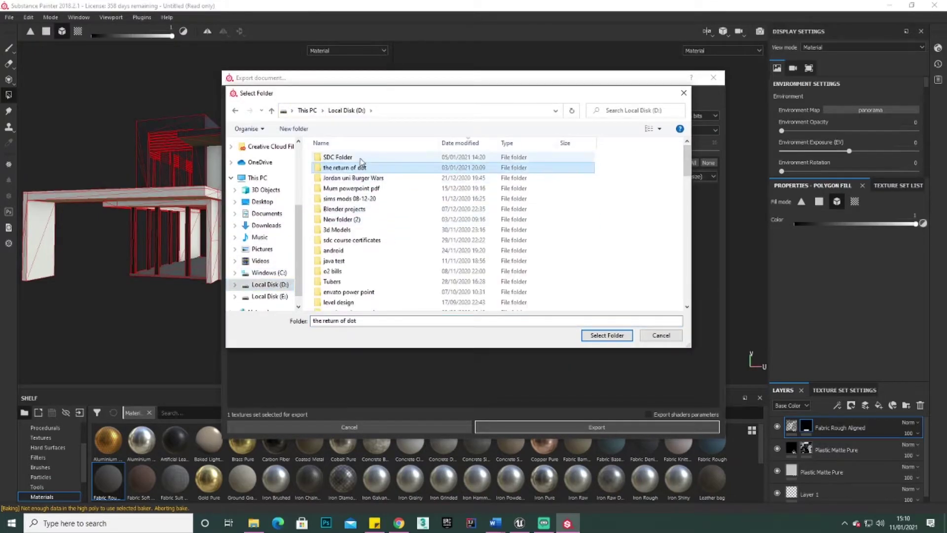
{"action": "double_click", "coordinate": [341, 156]}
{"action": "scroll", "coordinate": [395, 189], "scroll_direction": "down", "scroll_amount": 3}
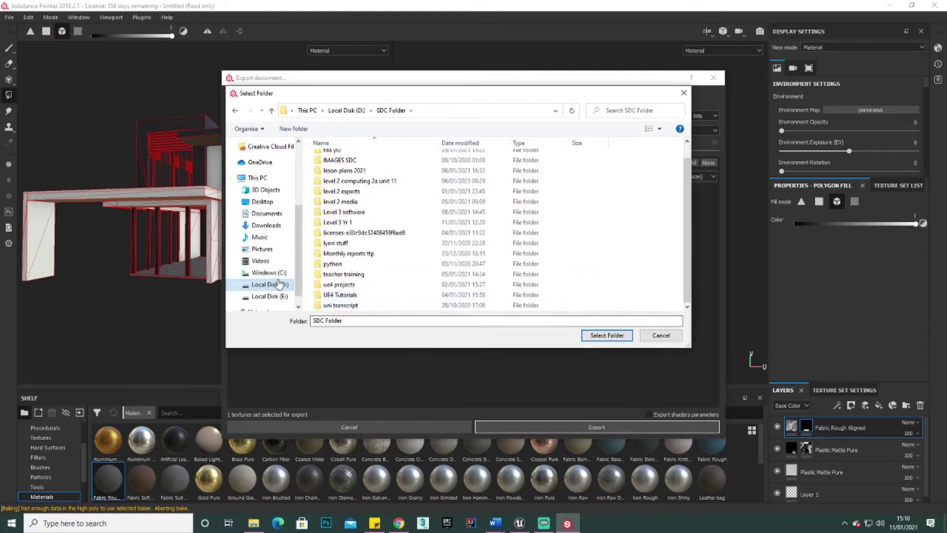
{"action": "double_click", "coordinate": [366, 296]}
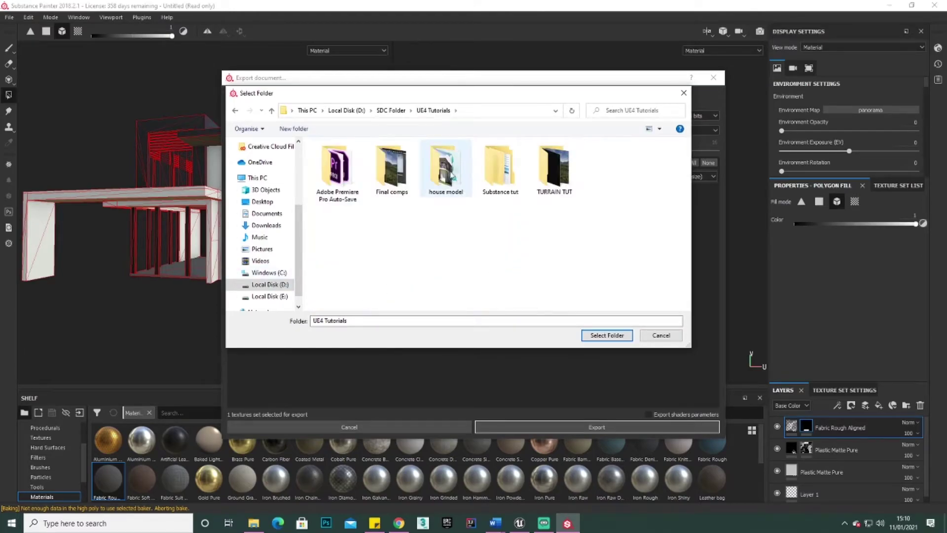
{"action": "double_click", "coordinate": [498, 177]}
{"action": "double_click", "coordinate": [339, 168]}
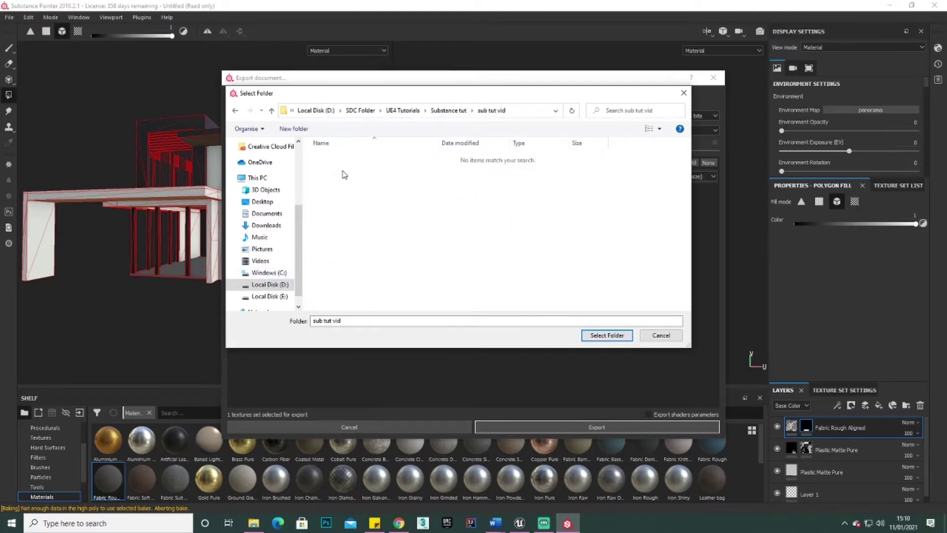
{"action": "left_click", "coordinate": [607, 336]}
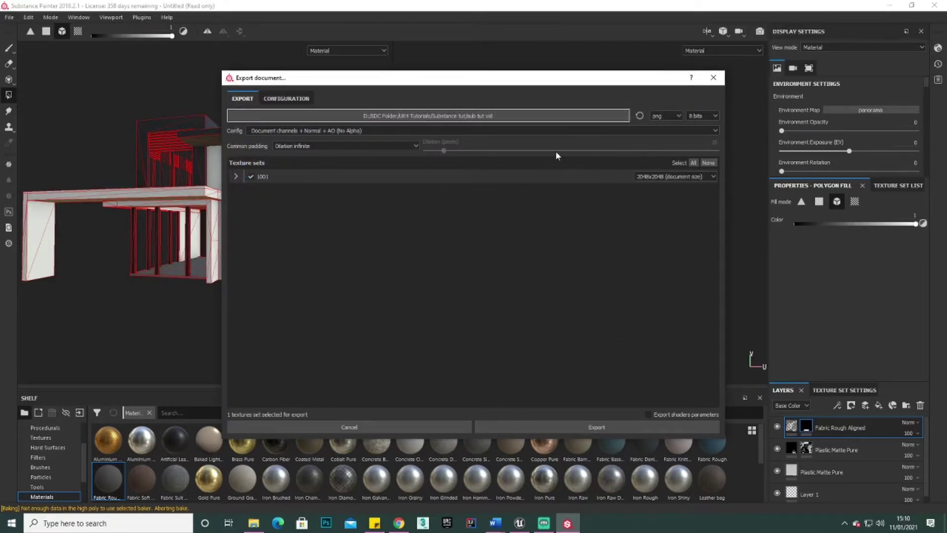
Set the export configuration to Unreal Engine 4 (Packed) and export the 1001 texture set.
{"action": "left_click", "coordinate": [341, 132]}
{"action": "scroll", "coordinate": [325, 151], "scroll_direction": "down", "scroll_amount": 3}
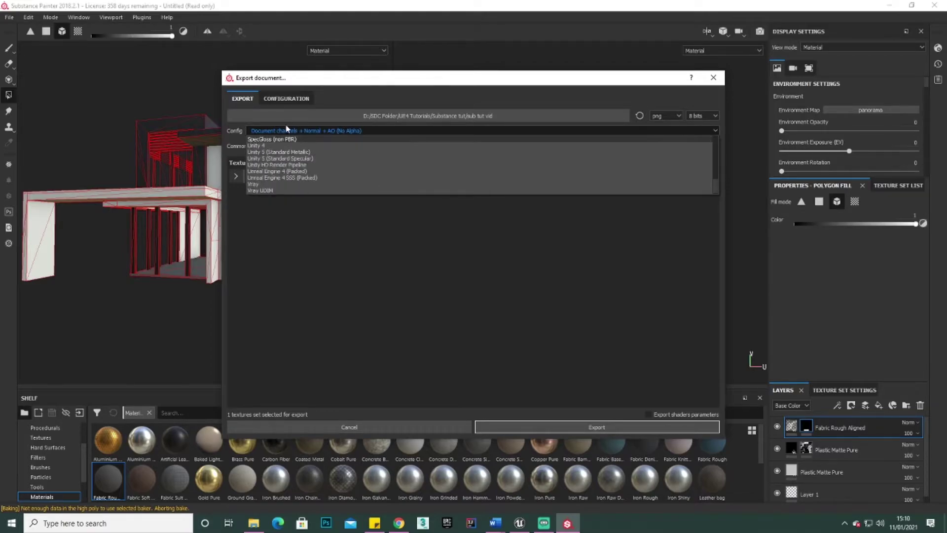
{"action": "left_click", "coordinate": [299, 171]}
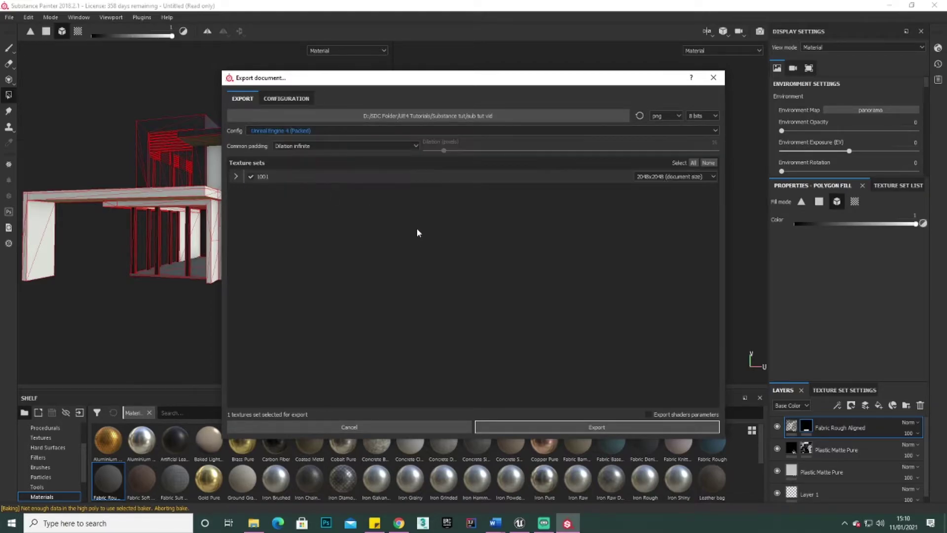
{"action": "left_click", "coordinate": [609, 423]}
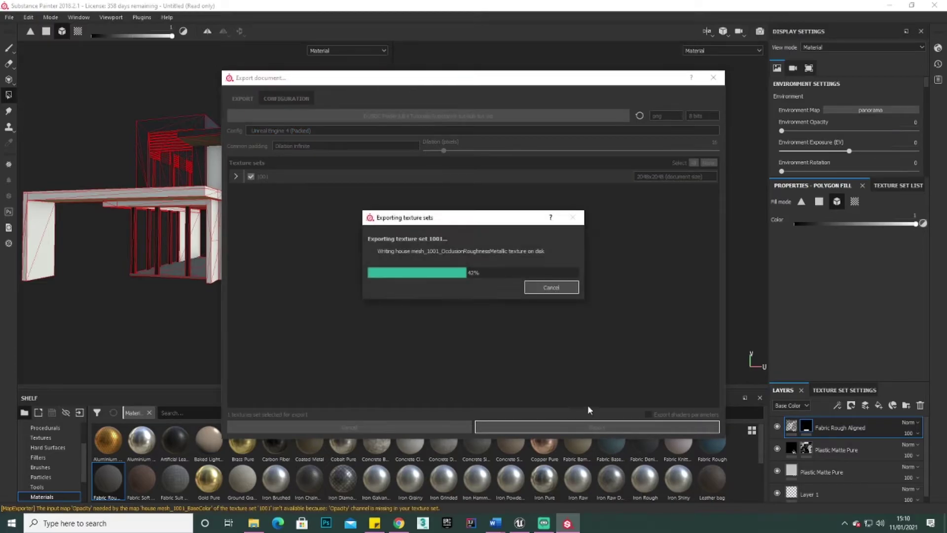
{"action": "left_click", "coordinate": [508, 270]}
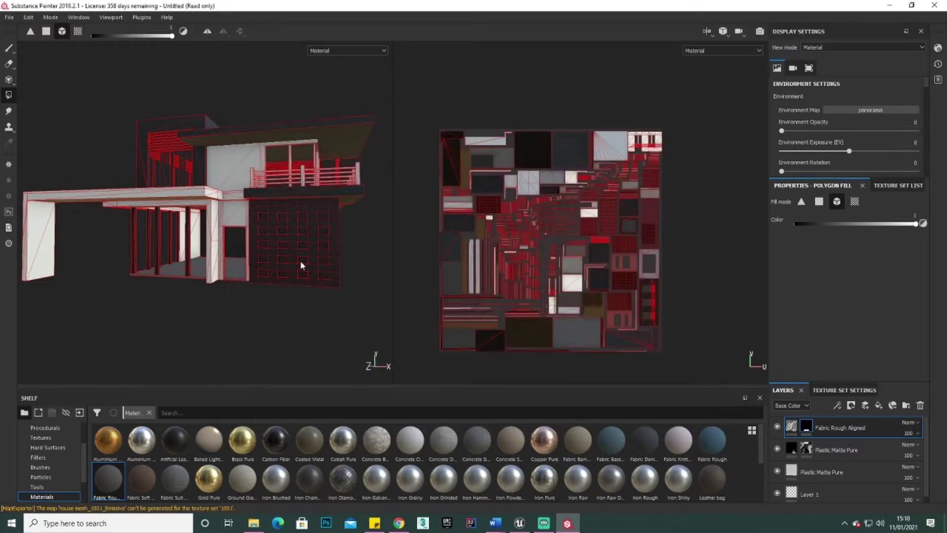
Export the mesh in Wavefront OBJ format as "house mesh" into the sub tut vid folder under Substance tut.
{"action": "left_click", "coordinate": [9, 17]}
{"action": "left_click", "coordinate": [50, 182]}
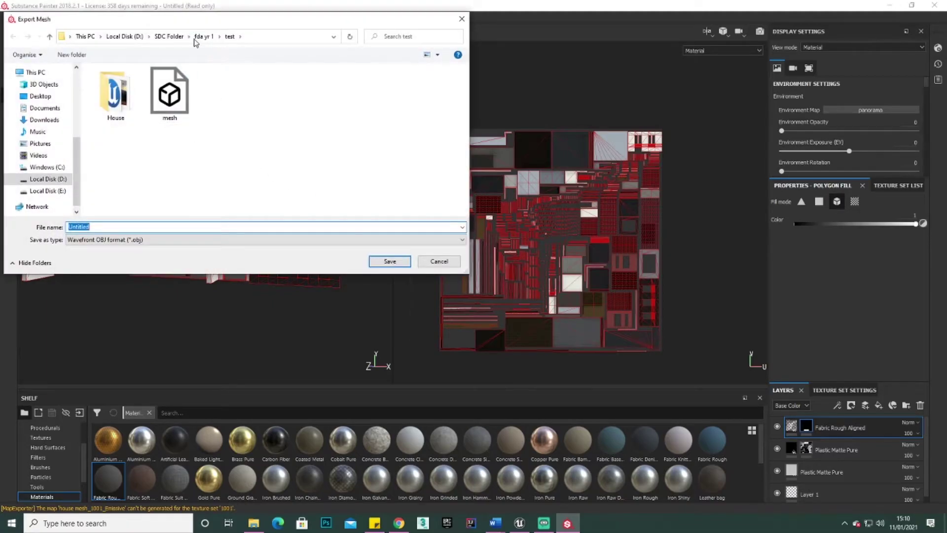
{"action": "left_click", "coordinate": [169, 36]}
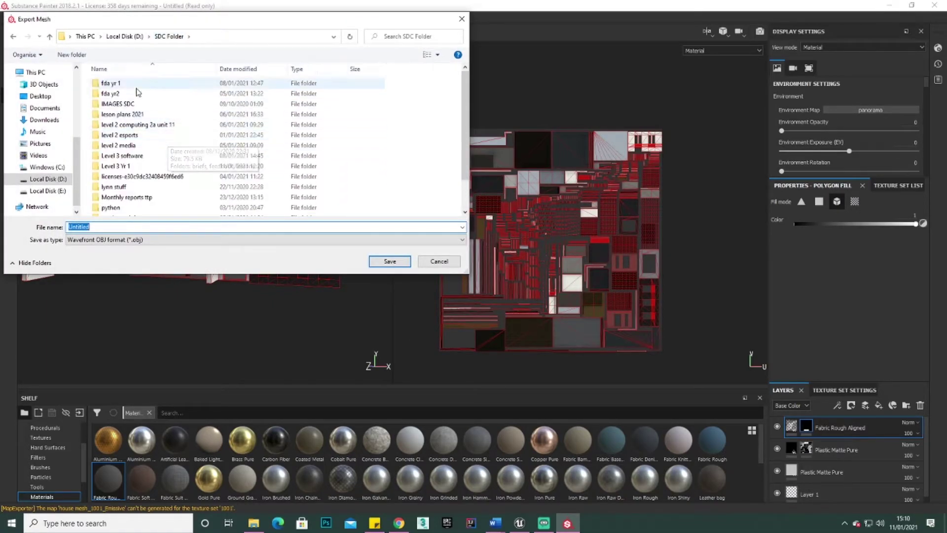
{"action": "scroll", "coordinate": [148, 163], "scroll_direction": "down", "scroll_amount": 2}
{"action": "double_click", "coordinate": [140, 203]}
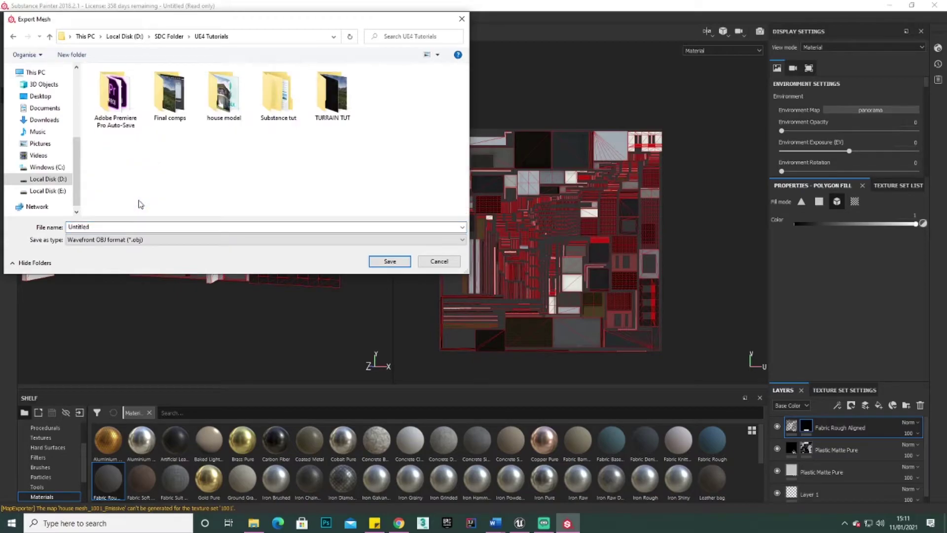
{"action": "double_click", "coordinate": [276, 99]}
{"action": "double_click", "coordinate": [132, 97]}
{"action": "double_click", "coordinate": [102, 225]}
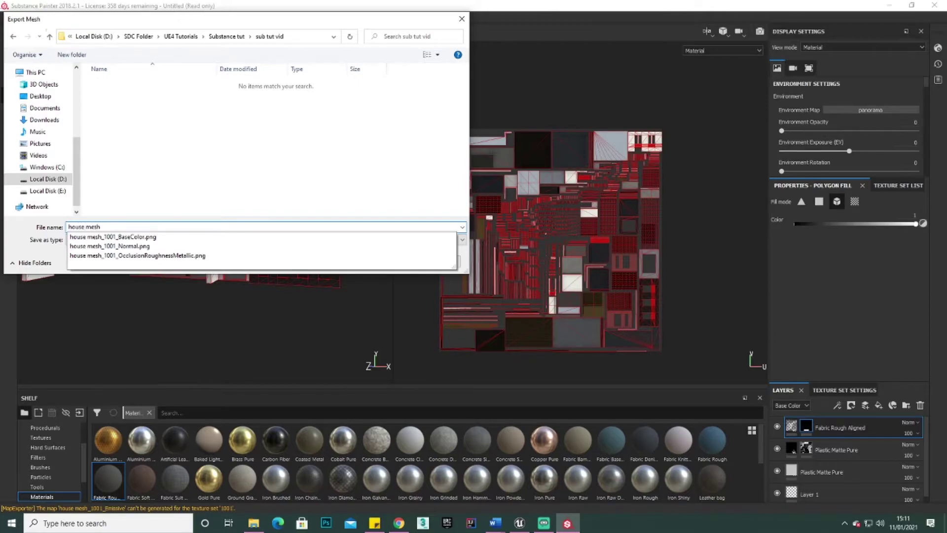
{"action": "key", "text": "Return"}
Switch to Unreal Editor, create a folder named house inside ThirdPersonBP, and open it.
{"action": "left_click", "coordinate": [890, 5]}
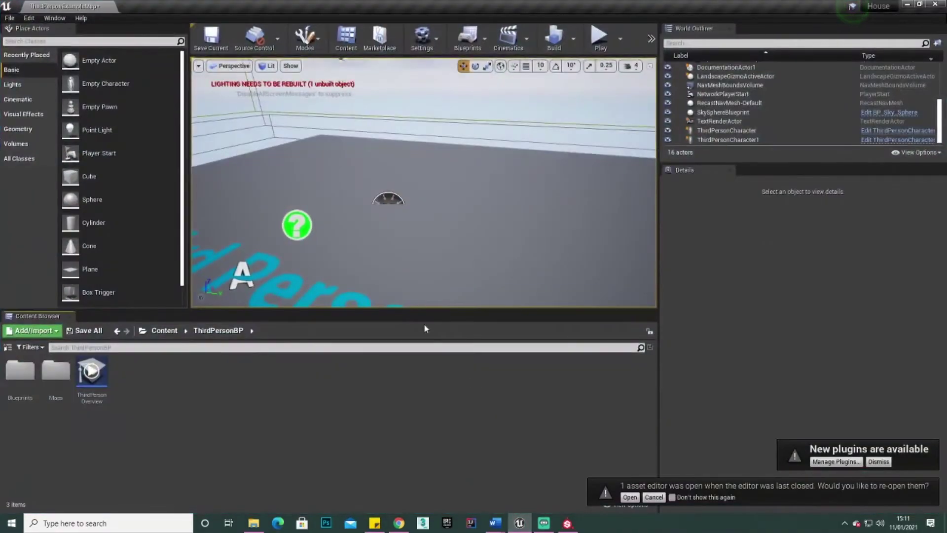
{"action": "right_click_drag", "start_coordinate": [437, 197], "coordinate": [420, 196]}
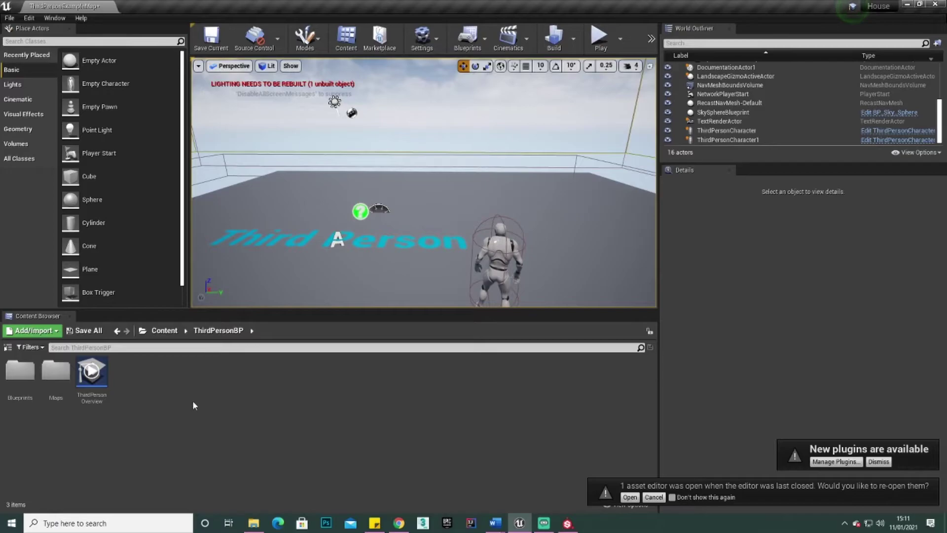
{"action": "right_click", "coordinate": [145, 392]}
{"action": "left_click", "coordinate": [178, 100]}
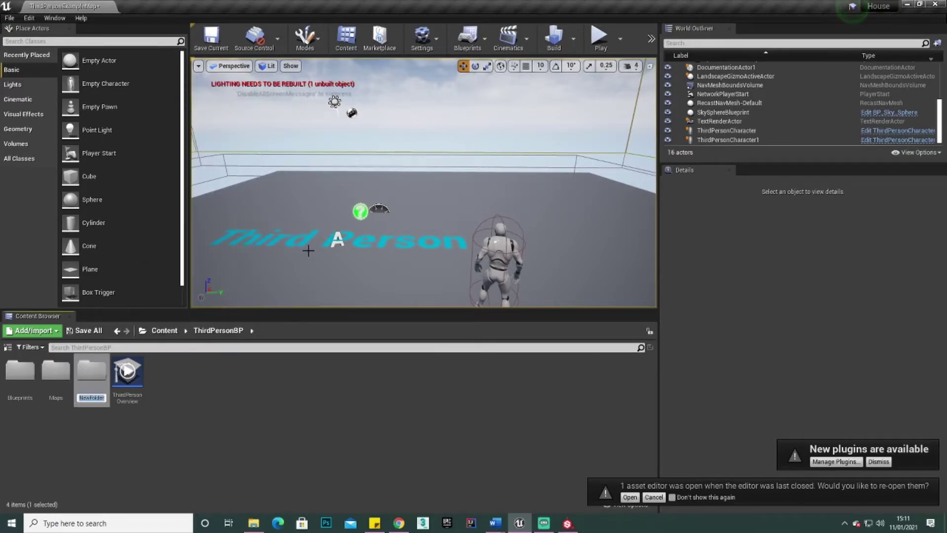
{"action": "type", "text": "house"}
{"action": "key", "text": "Return"}
{"action": "double_click", "coordinate": [53, 370]}
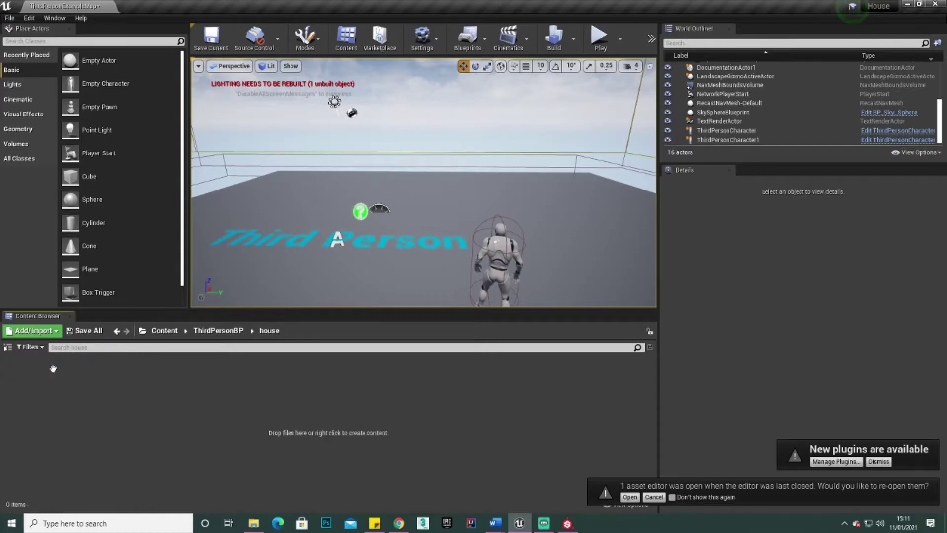
Start an asset import into the house folder and browse to UE4 Tutorials/Substance tut/sub tut vid.
{"action": "left_click", "coordinate": [31, 330]}
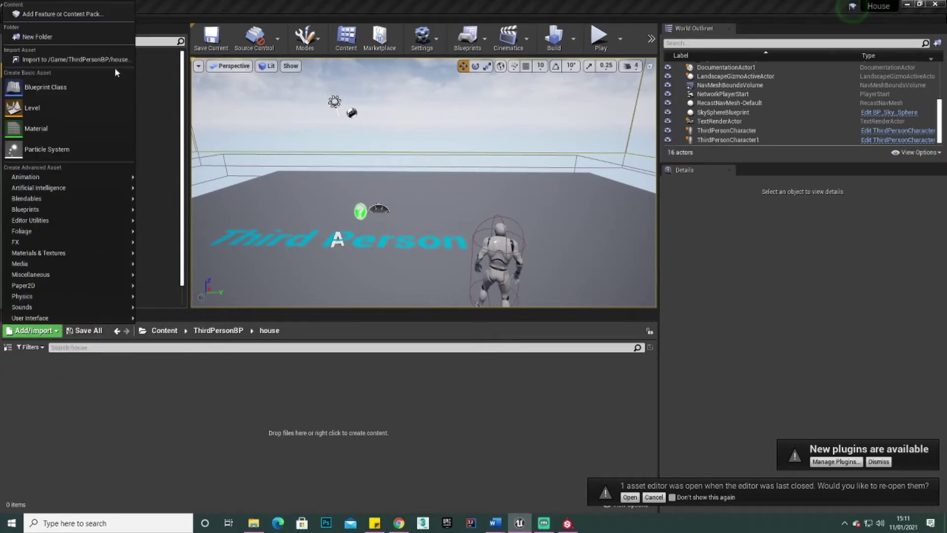
{"action": "left_click", "coordinate": [69, 59]}
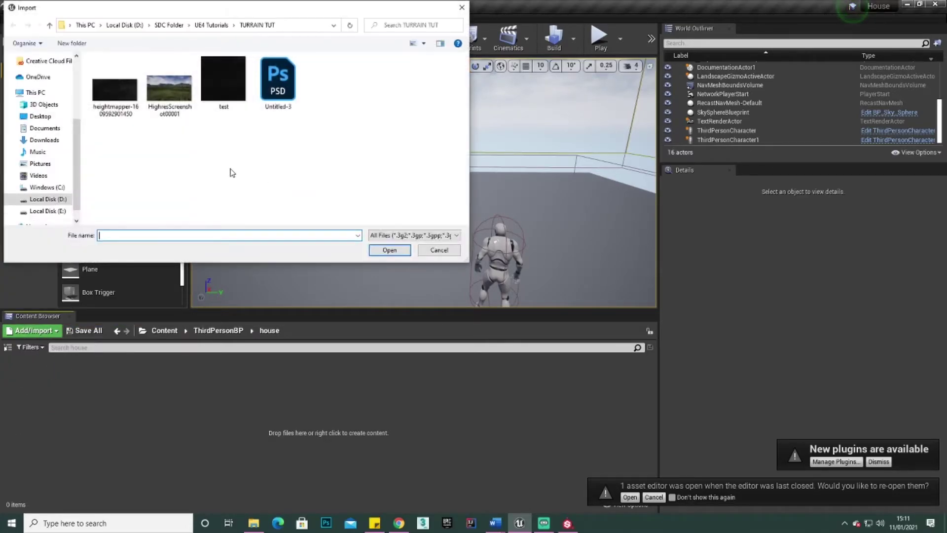
{"action": "left_click", "coordinate": [178, 28]}
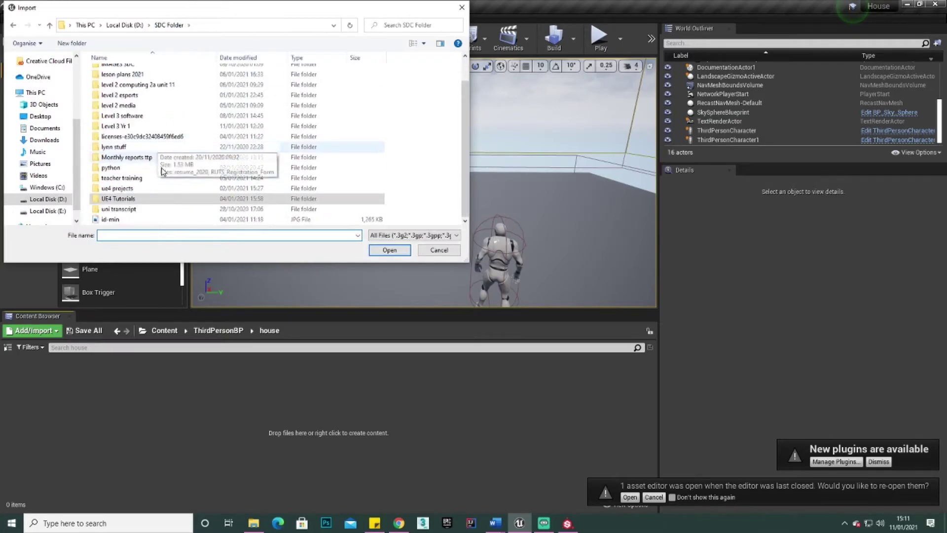
{"action": "double_click", "coordinate": [158, 197]}
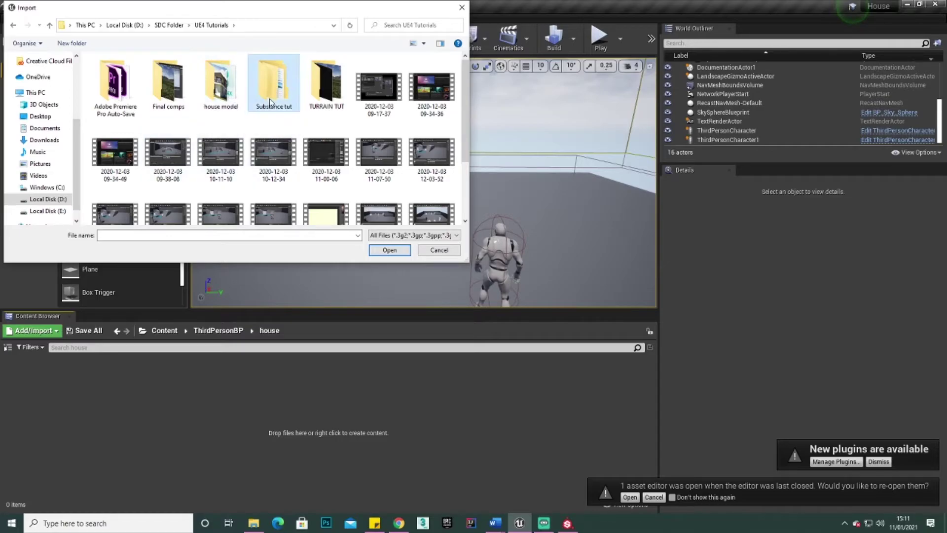
{"action": "double_click", "coordinate": [274, 84]}
{"action": "left_click", "coordinate": [133, 85]}
{"action": "double_click", "coordinate": [134, 86]}
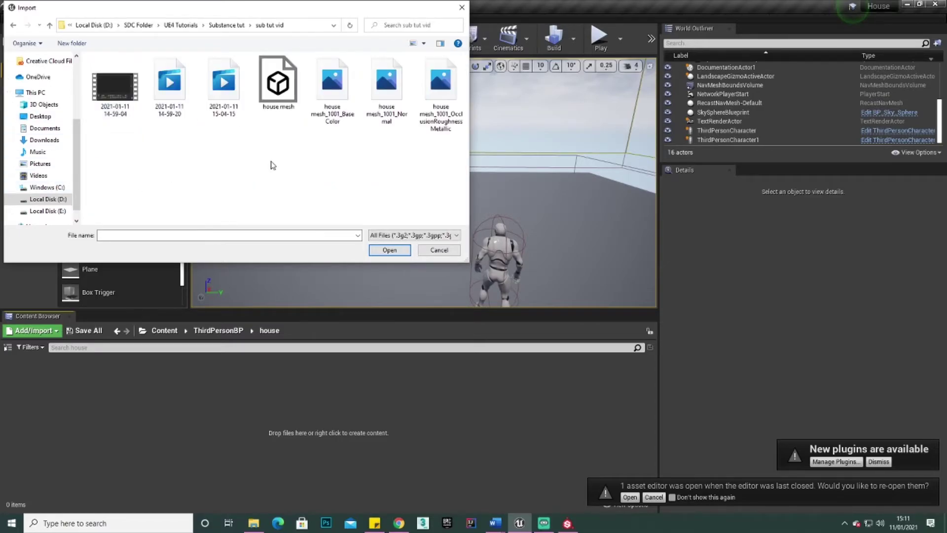
{"action": "left_click", "coordinate": [12, 25]}
{"action": "left_click", "coordinate": [148, 73]}
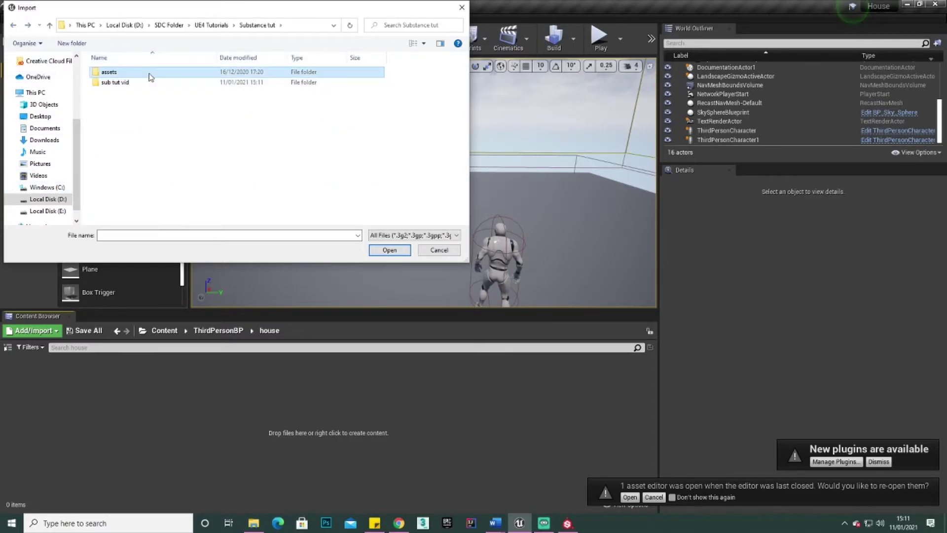
{"action": "left_click", "coordinate": [14, 26]}
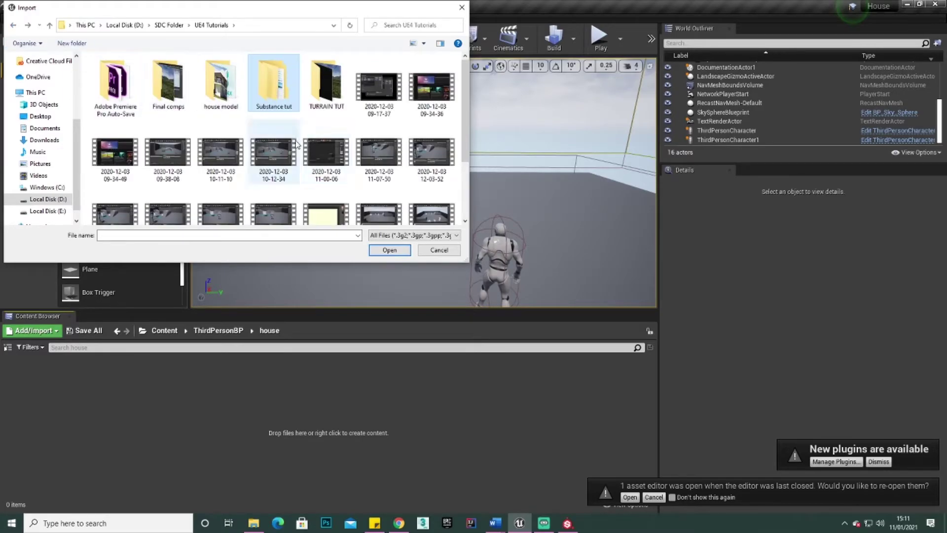
{"action": "double_click", "coordinate": [273, 112]}
{"action": "double_click", "coordinate": [134, 83]}
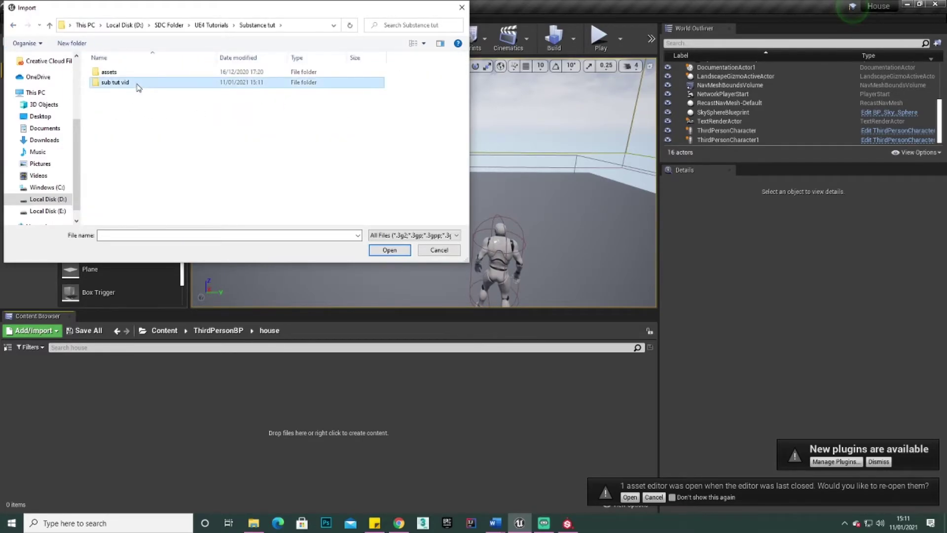
Import house mesh with its BaseColor, Normal and OcclusionRoughnessMetallic textures using the default FBX options, and return to the level editor.
{"action": "left_click_drag", "start_coordinate": [451, 151], "coordinate": [254, 55]}
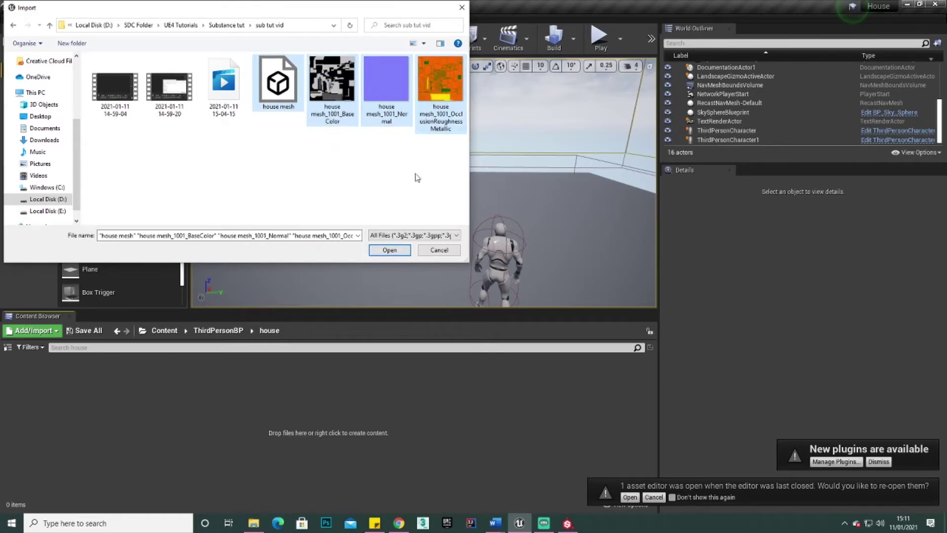
{"action": "left_click", "coordinate": [389, 251]}
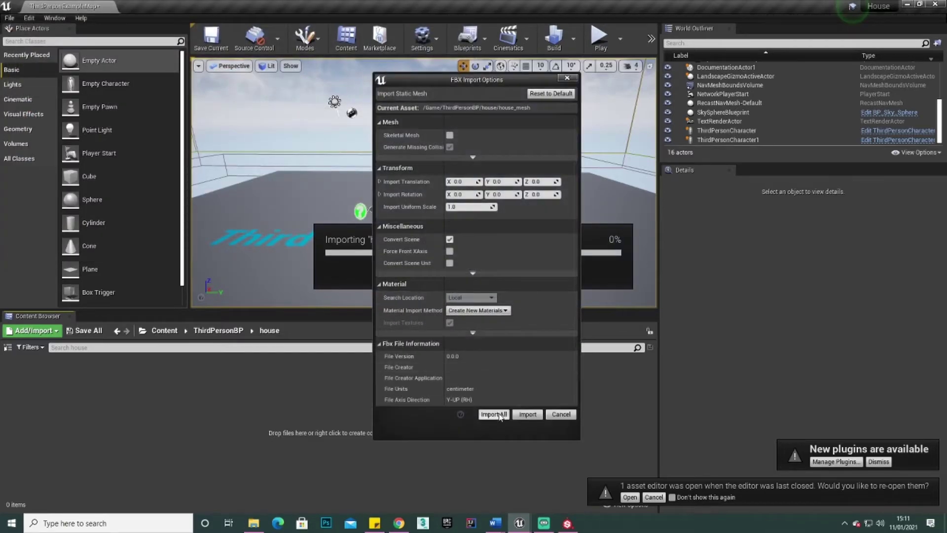
{"action": "left_click", "coordinate": [494, 414]}
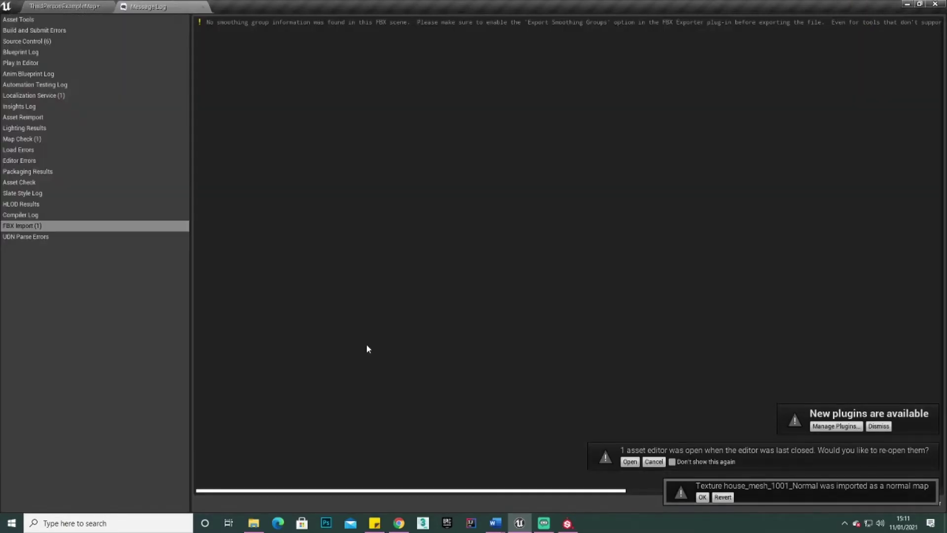
{"action": "left_click", "coordinate": [64, 6]}
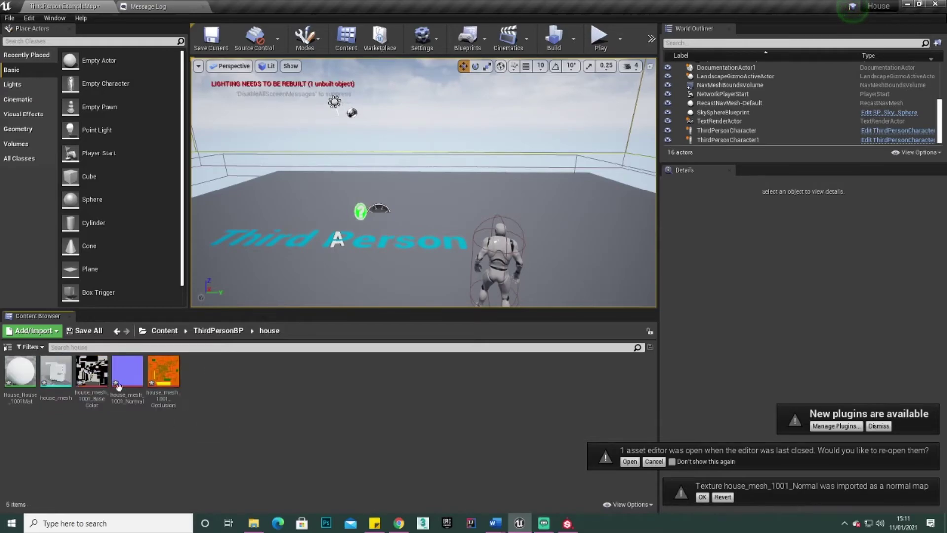
Open house_mesh in the static mesh editor, set its import rotation X to 90, and reimport the mesh.
{"action": "double_click", "coordinate": [57, 372]}
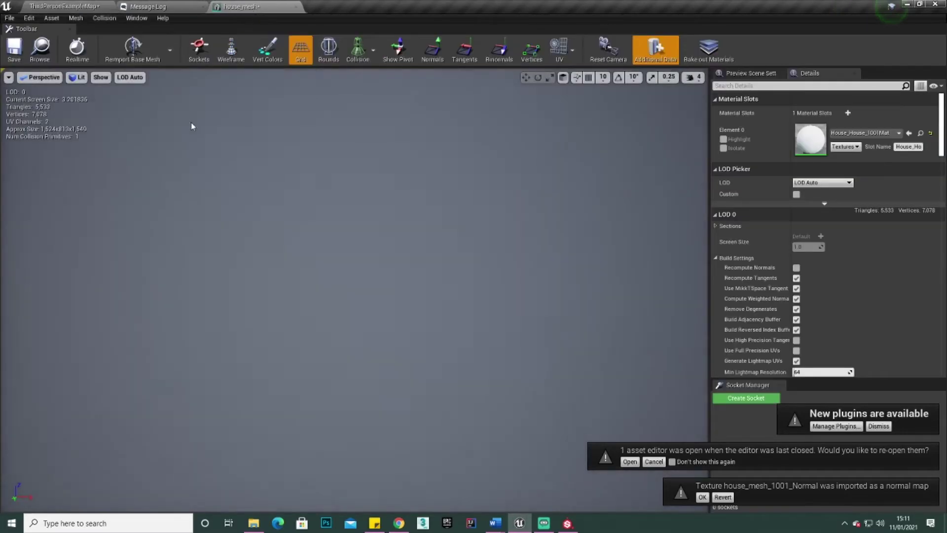
{"action": "scroll", "coordinate": [402, 164], "scroll_direction": "down", "scroll_amount": 10}
{"action": "right_click_drag", "start_coordinate": [402, 164], "coordinate": [365, 118]}
{"action": "scroll", "coordinate": [390, 99], "scroll_direction": "down", "scroll_amount": 5}
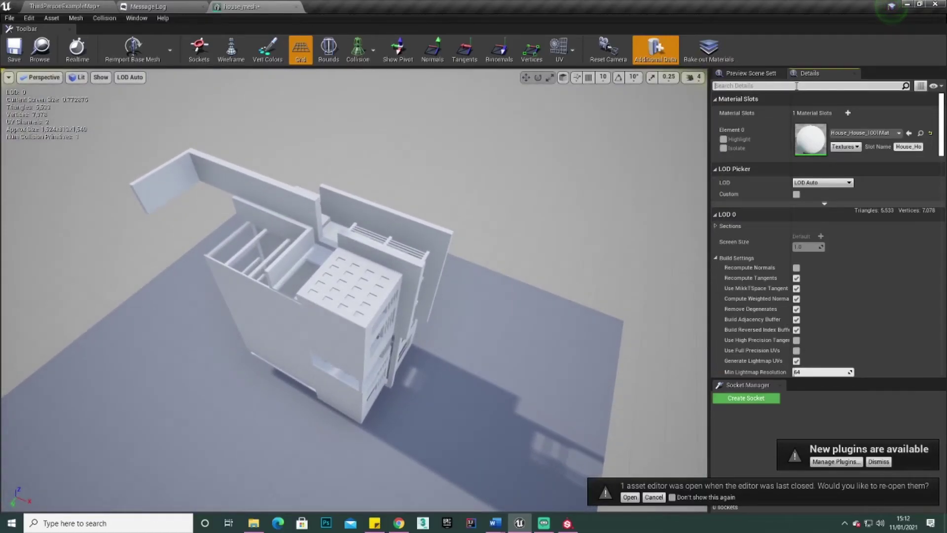
{"action": "left_click", "coordinate": [756, 85]}
{"action": "type", "text": "rotation"}
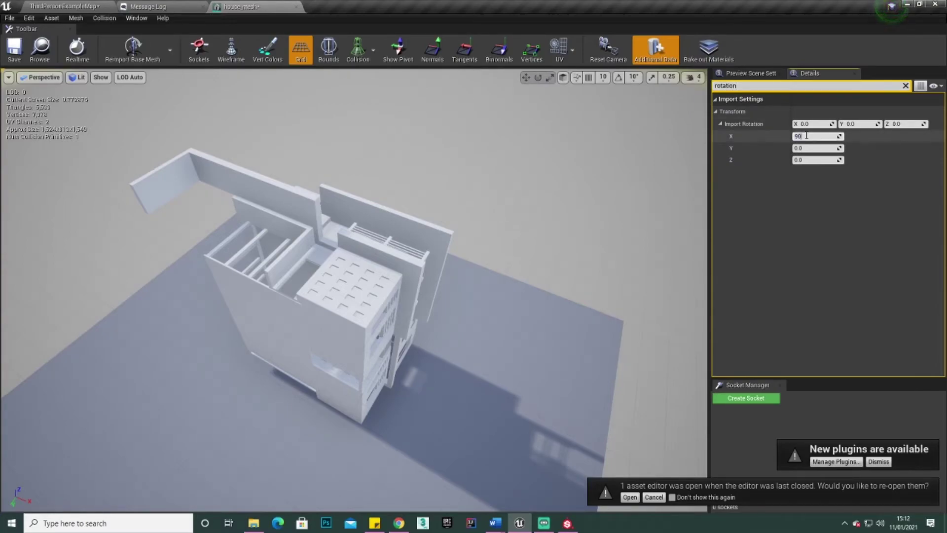
{"action": "left_click", "coordinate": [136, 52]}
{"action": "left_click_drag", "start_coordinate": [345, 247], "coordinate": [309, 160]}
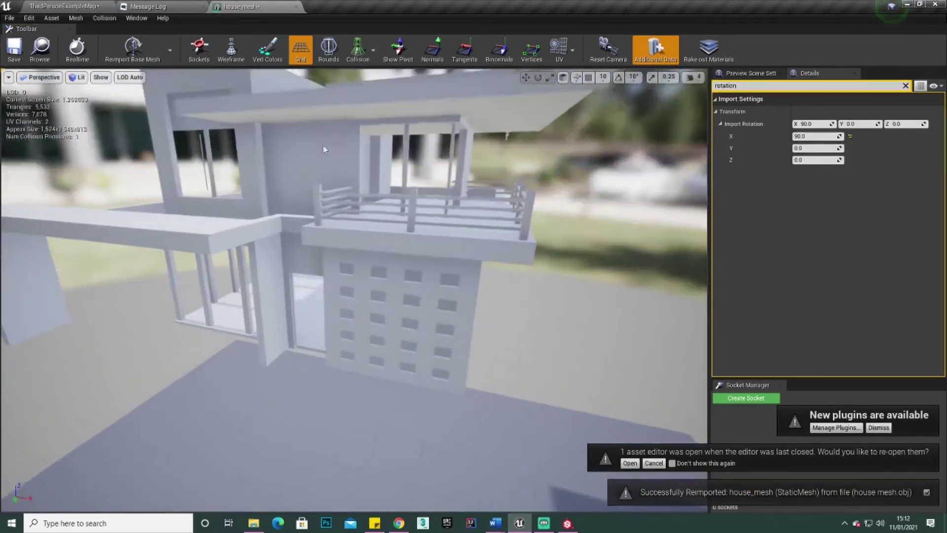
{"action": "left_click_drag", "start_coordinate": [292, 227], "coordinate": [276, 222]}
{"action": "mouse_move", "coordinate": [346, 294]}
{"action": "left_mouse_down"}
{"action": "mouse_move", "coordinate": [365, 286]}
{"action": "mouse_move", "coordinate": [346, 294]}
{"action": "left_mouse_up"}
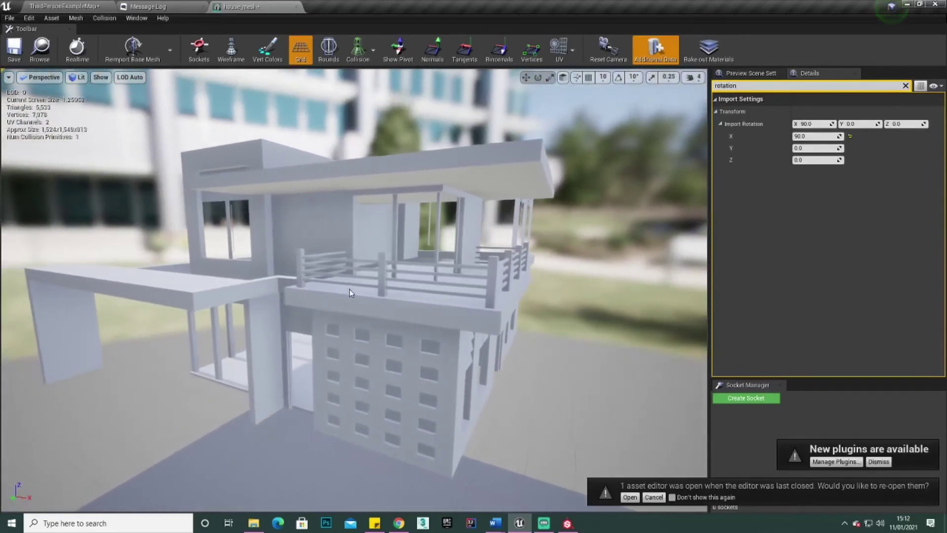
Show the mesh's pivot and examine the reimported house from several sides.
{"action": "left_click", "coordinate": [400, 48]}
{"action": "left_click_drag", "start_coordinate": [395, 316], "coordinate": [295, 384]}
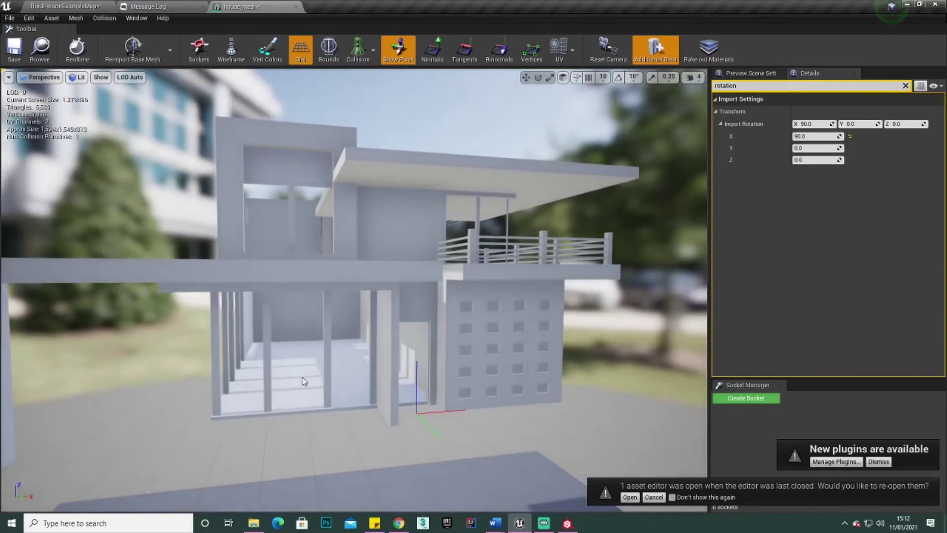
{"action": "left_click_drag", "start_coordinate": [300, 385], "coordinate": [420, 411]}
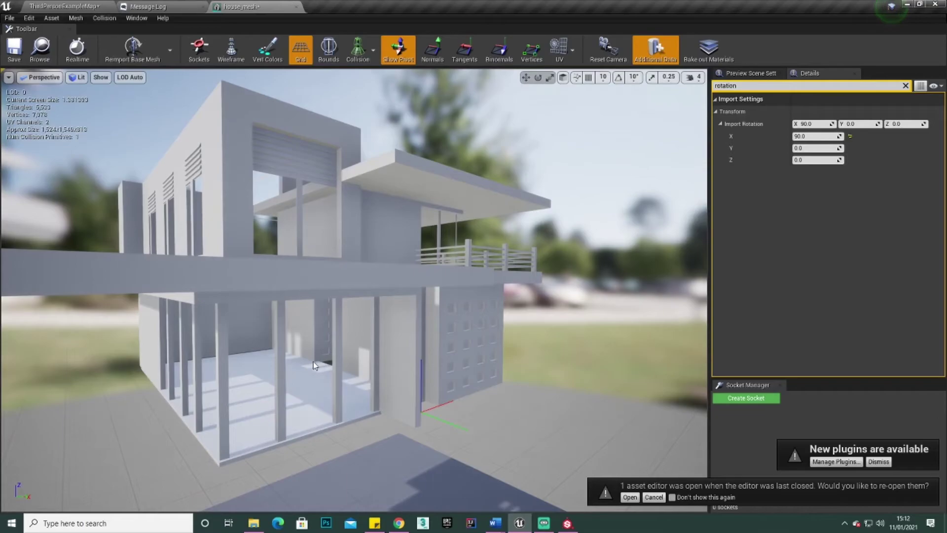
{"action": "left_click_drag", "start_coordinate": [342, 371], "coordinate": [342, 371]}
{"action": "left_click_drag", "start_coordinate": [386, 244], "coordinate": [386, 245]}
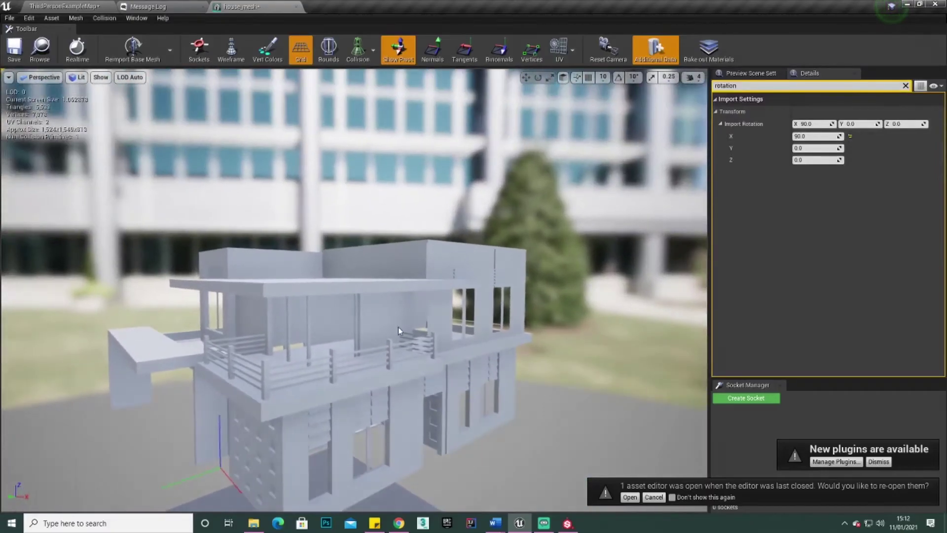
{"action": "left_click_drag", "start_coordinate": [417, 132], "coordinate": [417, 132]}
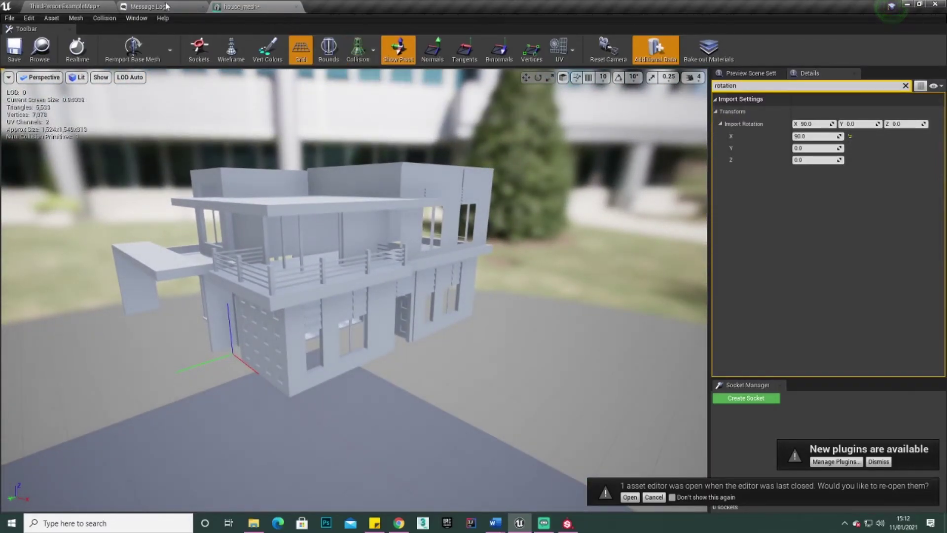
Return to the level editor and place house_mesh in the level near the third-person character.
{"action": "left_click", "coordinate": [148, 6]}
{"action": "left_click", "coordinate": [64, 7]}
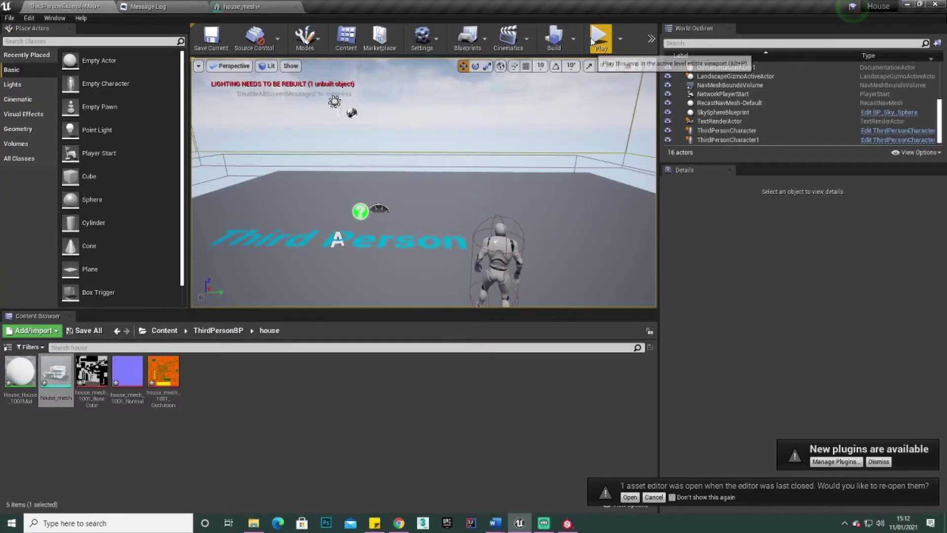
{"action": "left_click_drag", "start_coordinate": [72, 379], "coordinate": [498, 188]}
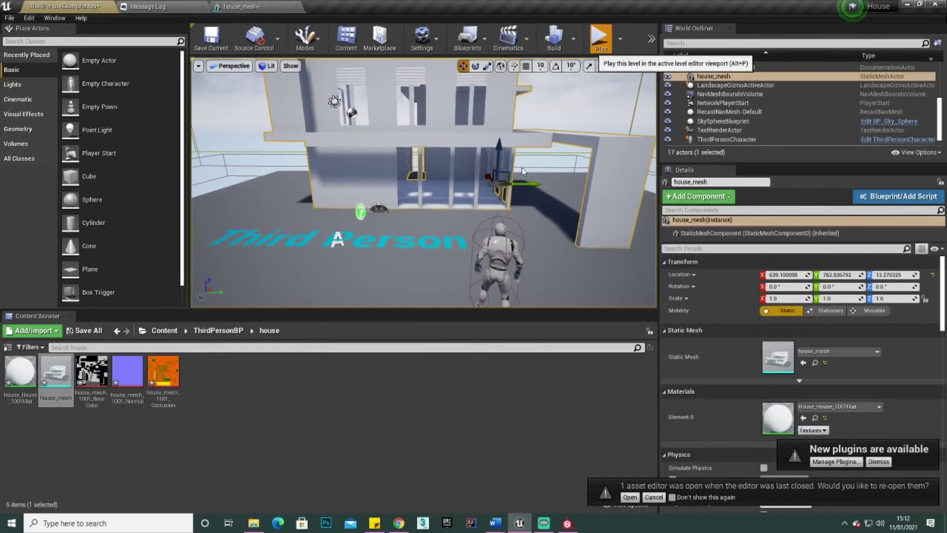
Play the level, run the character toward the house to test its collision, and stop playing.
{"action": "left_click", "coordinate": [595, 44]}
{"action": "key", "text": "w"}
{"action": "key", "text": "w"}
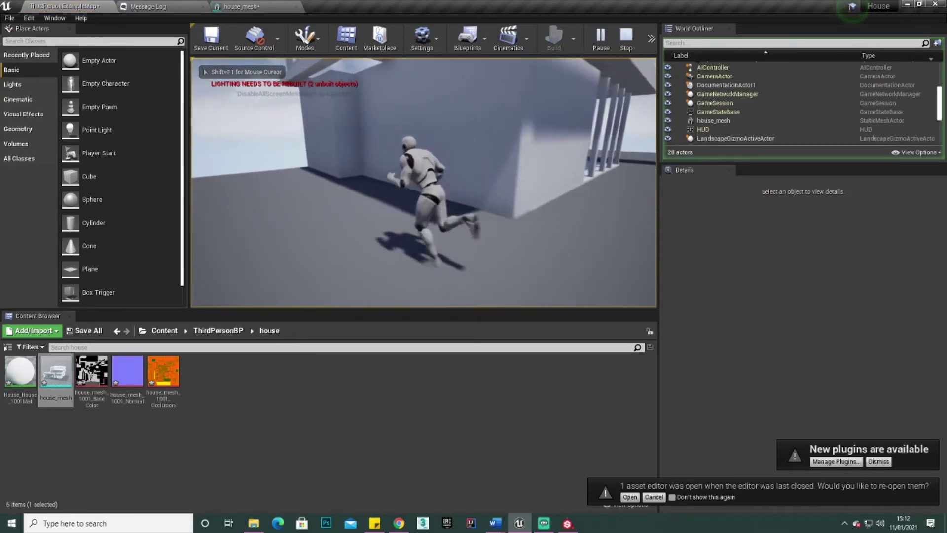
{"action": "key", "text": "Escape"}
In the house_mesh editor, clear the details search and set Collision Complexity to Use Complex Collision As Simple.
{"action": "left_click", "coordinate": [266, 6]}
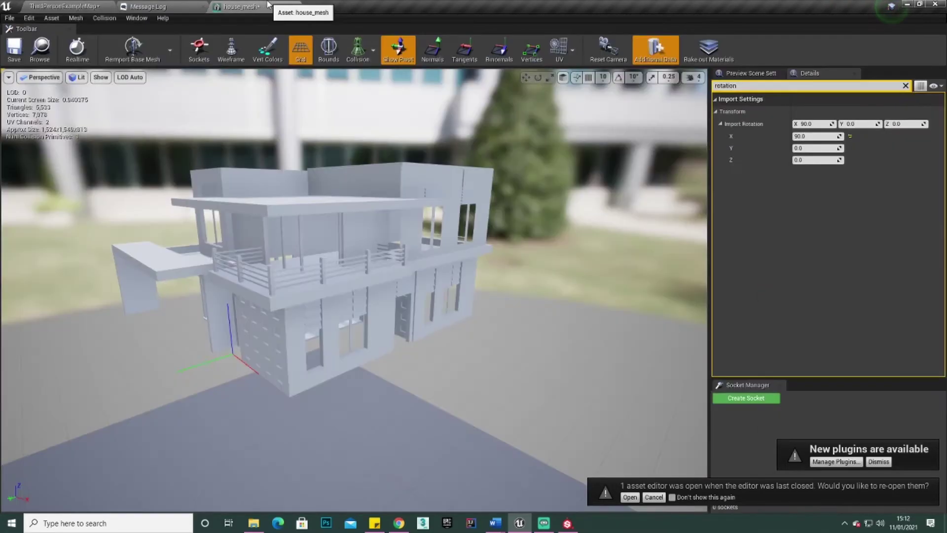
{"action": "left_click", "coordinate": [906, 86]}
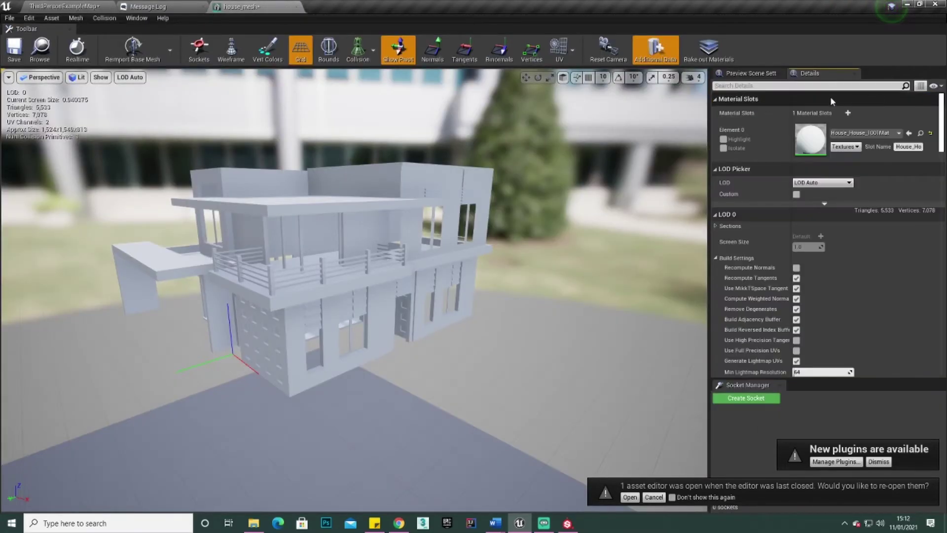
{"action": "scroll", "coordinate": [860, 197], "scroll_direction": "down", "scroll_amount": 10}
{"action": "scroll", "coordinate": [869, 220], "scroll_direction": "down", "scroll_amount": 10}
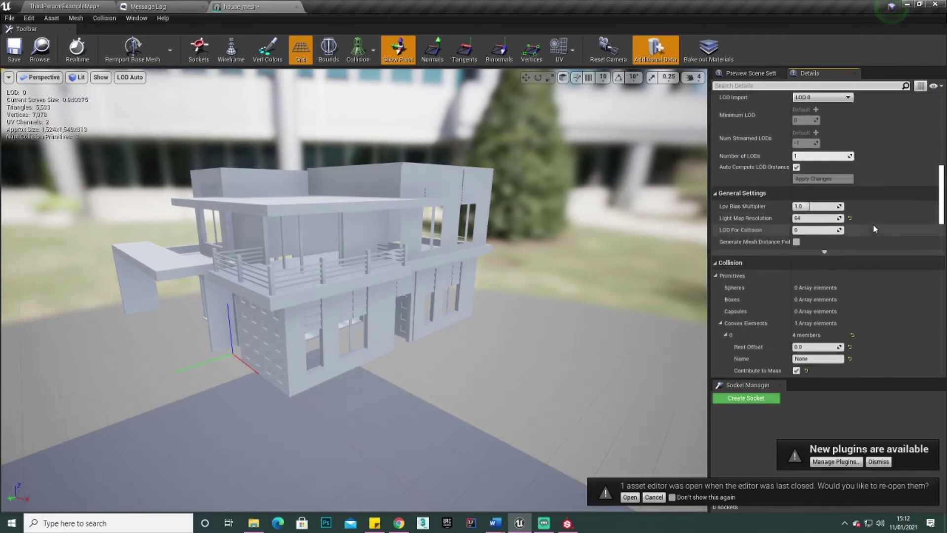
{"action": "scroll", "coordinate": [861, 261], "scroll_direction": "down", "scroll_amount": 4}
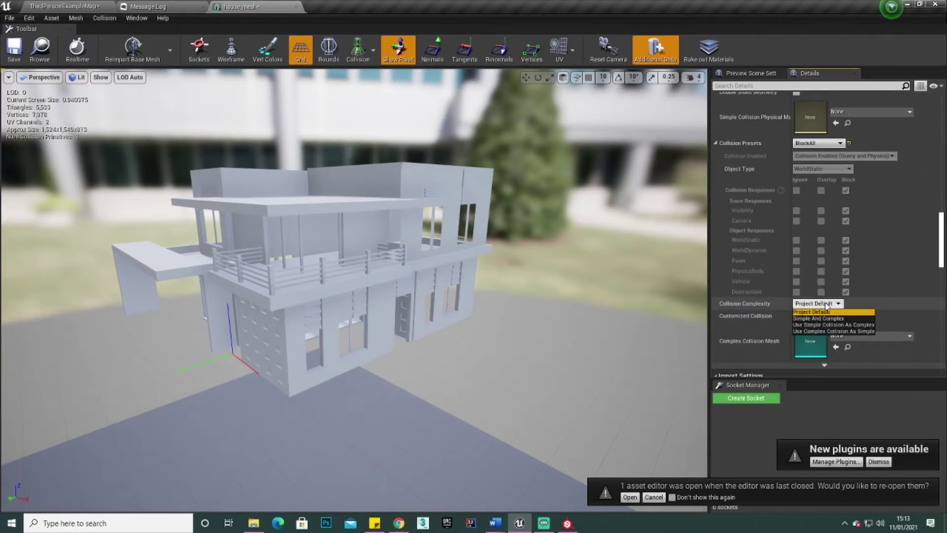
{"action": "left_click", "coordinate": [853, 331]}
{"action": "left_click", "coordinate": [559, 49]}
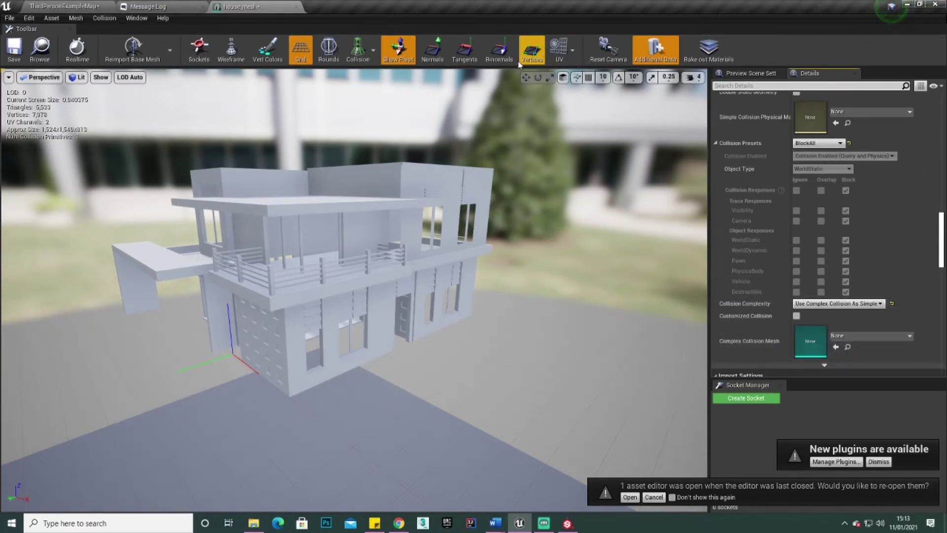
Display the mesh's complex collision and examine it around the perforated wall and the windows.
{"action": "left_click", "coordinate": [362, 59]}
{"action": "left_click", "coordinate": [390, 90]}
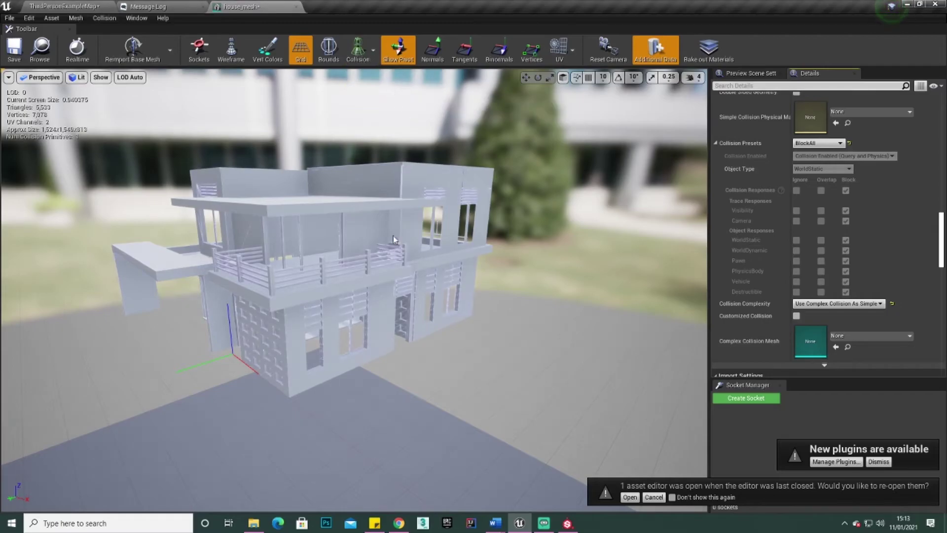
{"action": "scroll", "coordinate": [402, 229], "scroll_direction": "up", "scroll_amount": 3}
{"action": "scroll", "coordinate": [354, 290], "scroll_direction": "up", "scroll_amount": 5}
{"action": "scroll", "coordinate": [353, 290], "scroll_direction": "down", "scroll_amount": 5}
{"action": "left_click_drag", "start_coordinate": [353, 290], "coordinate": [394, 284]}
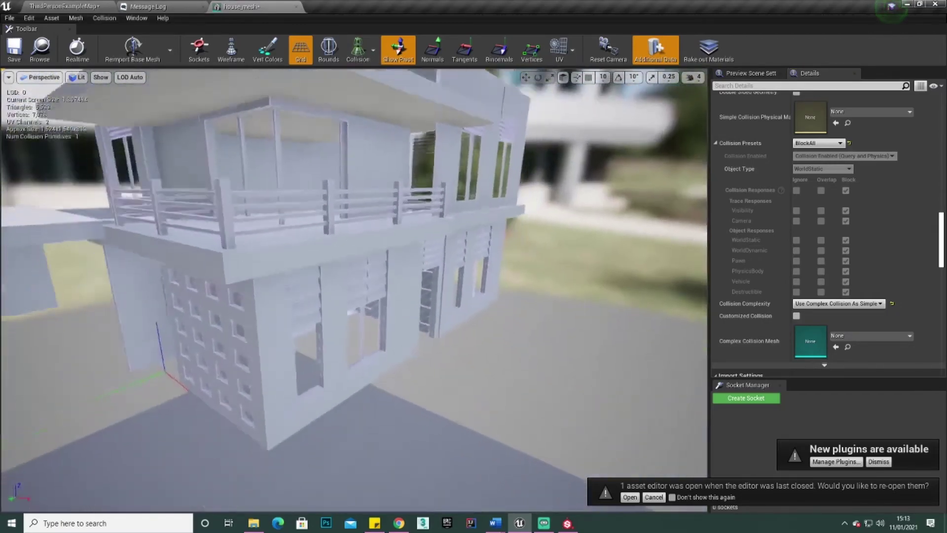
{"action": "scroll", "coordinate": [455, 251], "scroll_direction": "up", "scroll_amount": 5}
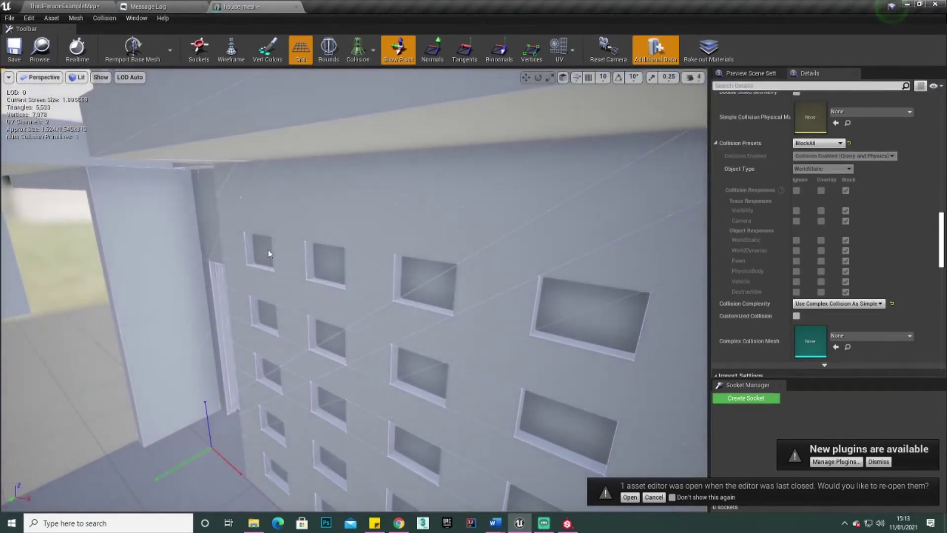
{"action": "scroll", "coordinate": [264, 251], "scroll_direction": "down", "scroll_amount": 6}
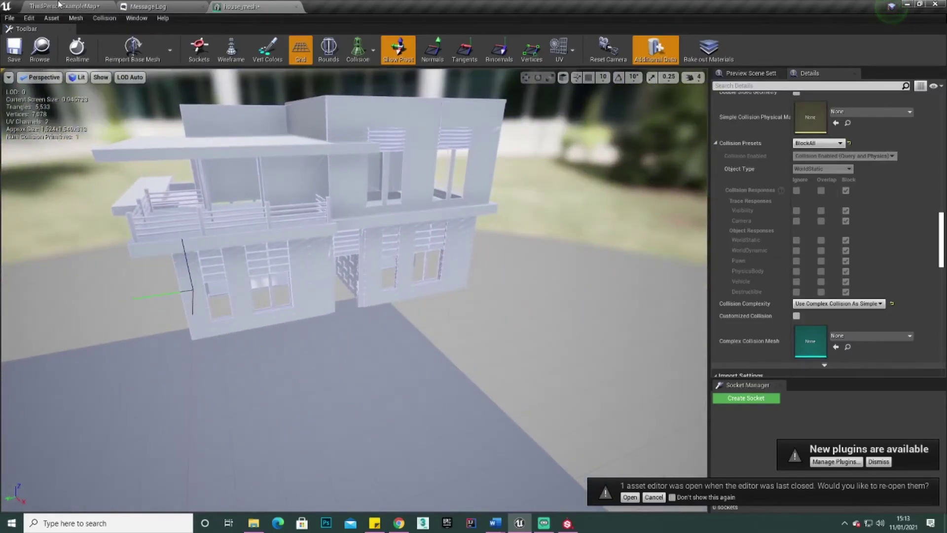
Play the level again, run and jump the character through the house to test the new collision, and stop playing.
{"action": "left_click", "coordinate": [66, 4]}
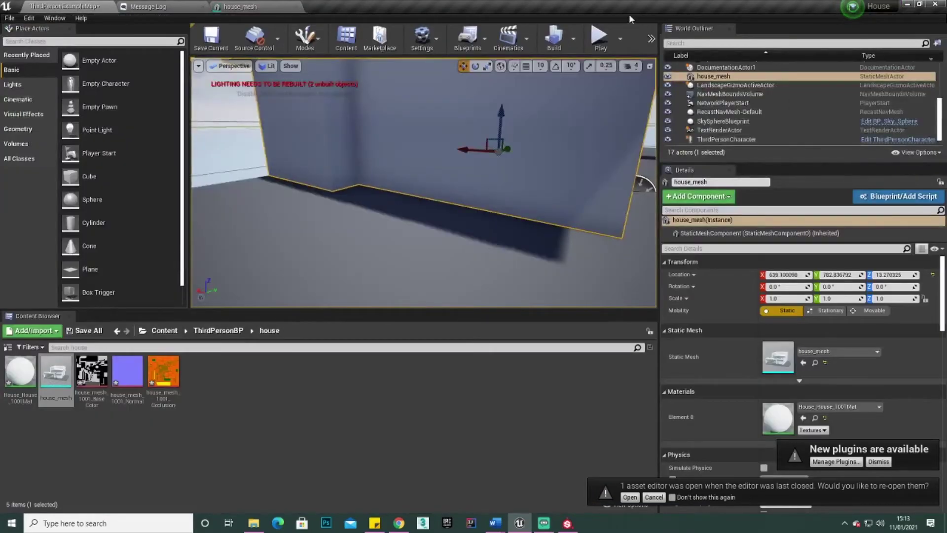
{"action": "left_click", "coordinate": [598, 35]}
{"action": "key", "text": "w"}
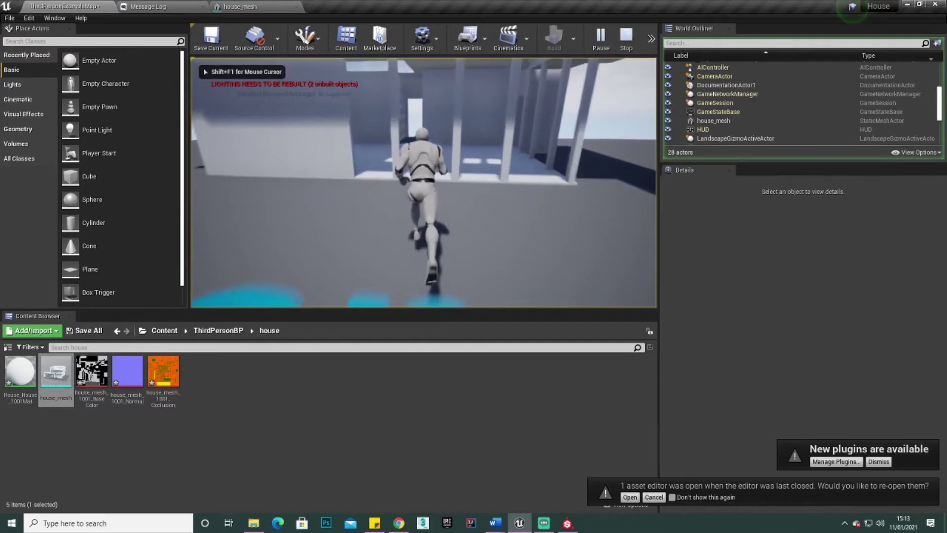
{"action": "key", "text": "space"}
{"action": "key", "text": "w"}
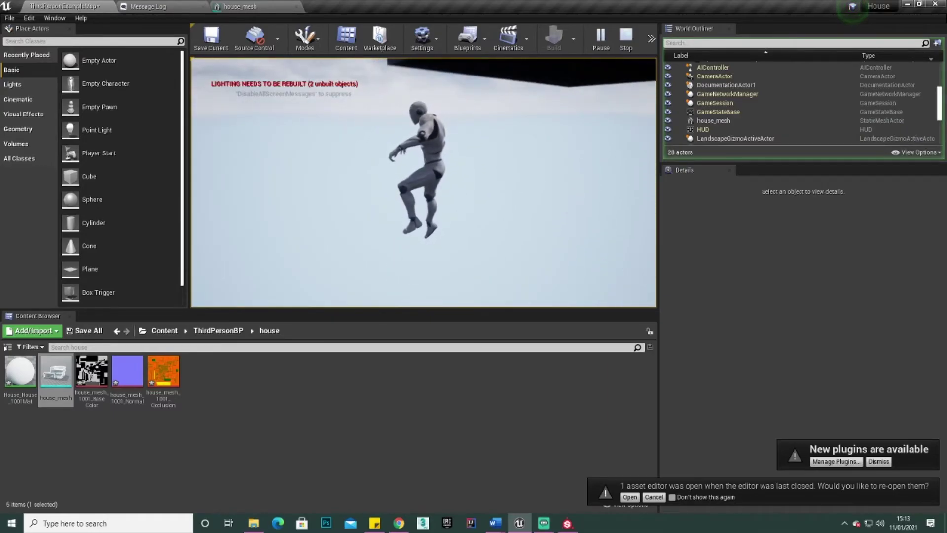
{"action": "key", "text": "Escape"}
Rotate the placed house about 91° around Z and move it to about X 1.4, Y 500.8.
{"action": "right_click_drag", "start_coordinate": [425, 183], "coordinate": [425, 182]}
{"action": "key", "text": "f"}
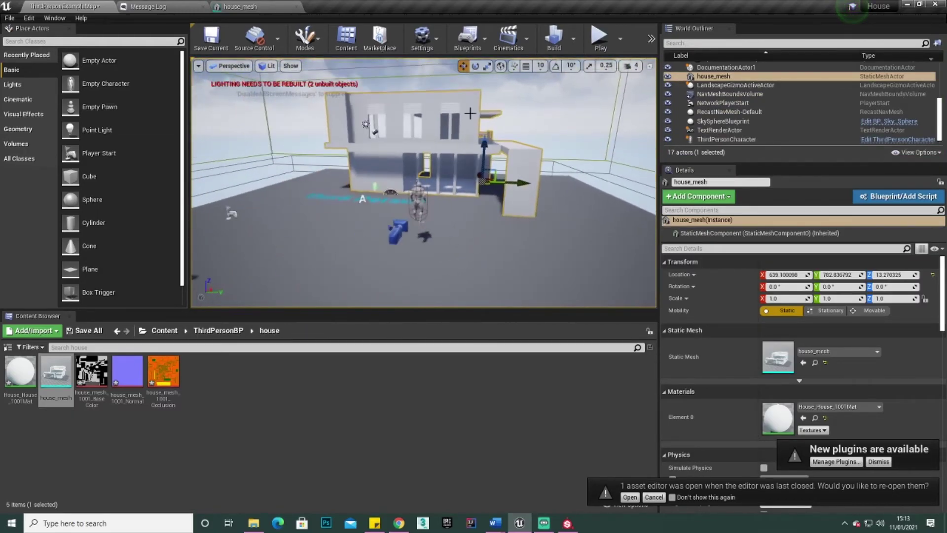
{"action": "left_click_drag", "start_coordinate": [468, 197], "coordinate": [523, 198]}
{"action": "right_click_drag", "start_coordinate": [535, 196], "coordinate": [535, 196]}
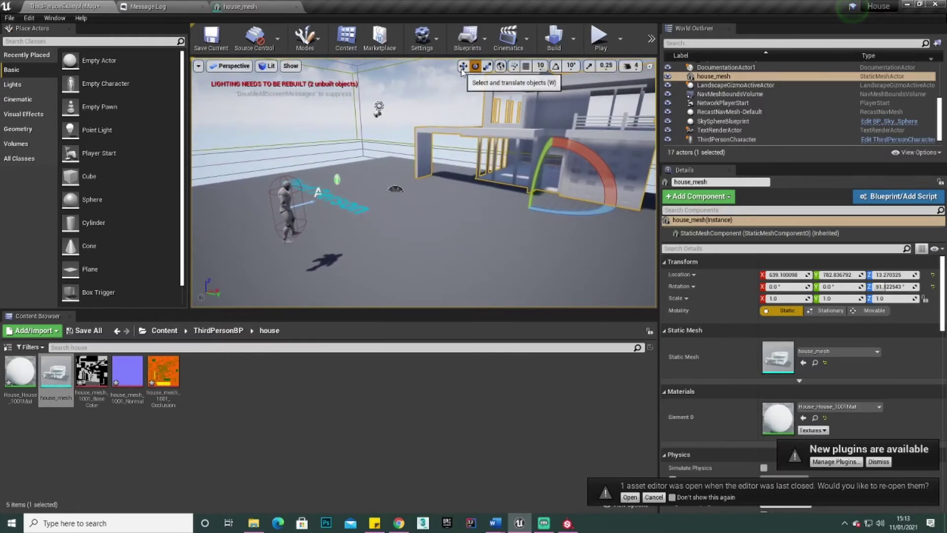
{"action": "left_click_drag", "start_coordinate": [553, 187], "coordinate": [474, 227]}
{"action": "right_click_drag", "start_coordinate": [473, 227], "coordinate": [513, 227]}
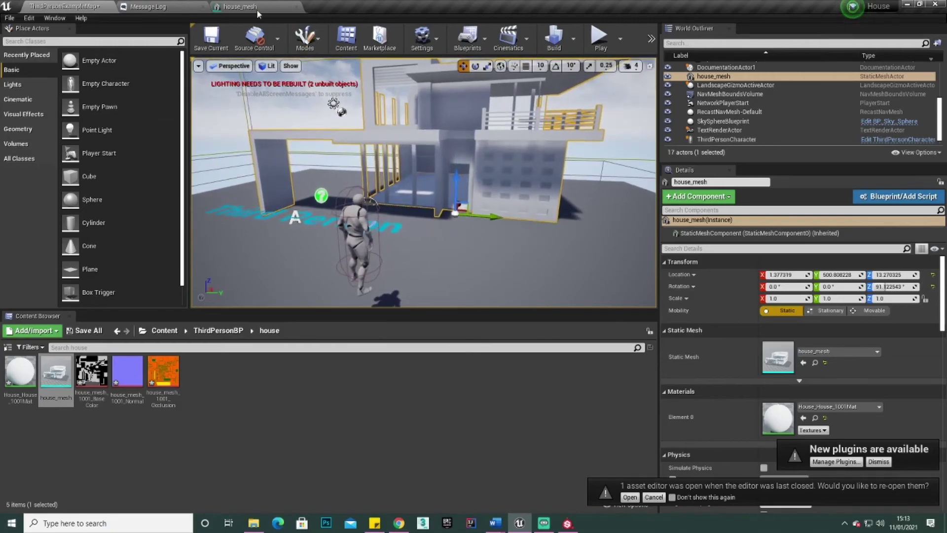
Open the House_House_1001Mat material and delete the Param node feeding its Base Color.
{"action": "double_click", "coordinate": [24, 380]}
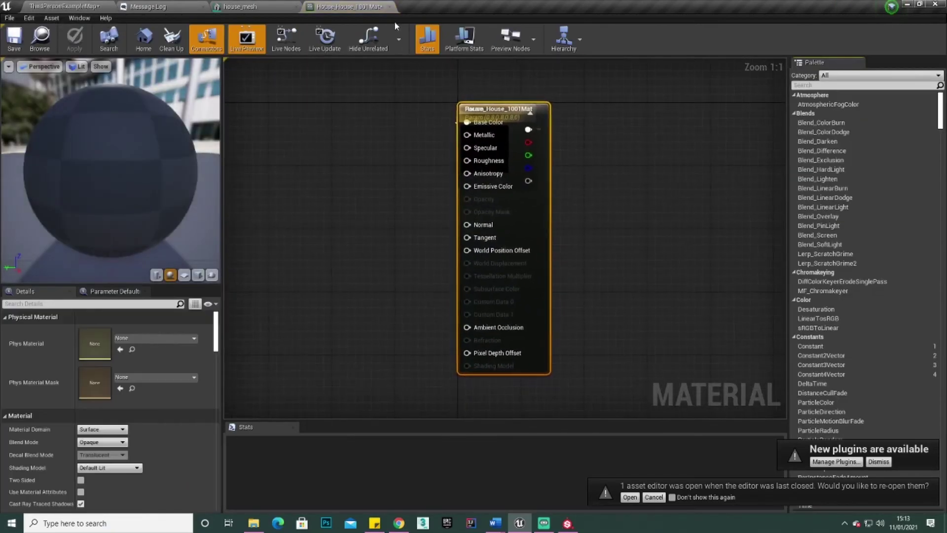
{"action": "left_click_drag", "start_coordinate": [471, 117], "coordinate": [314, 117]}
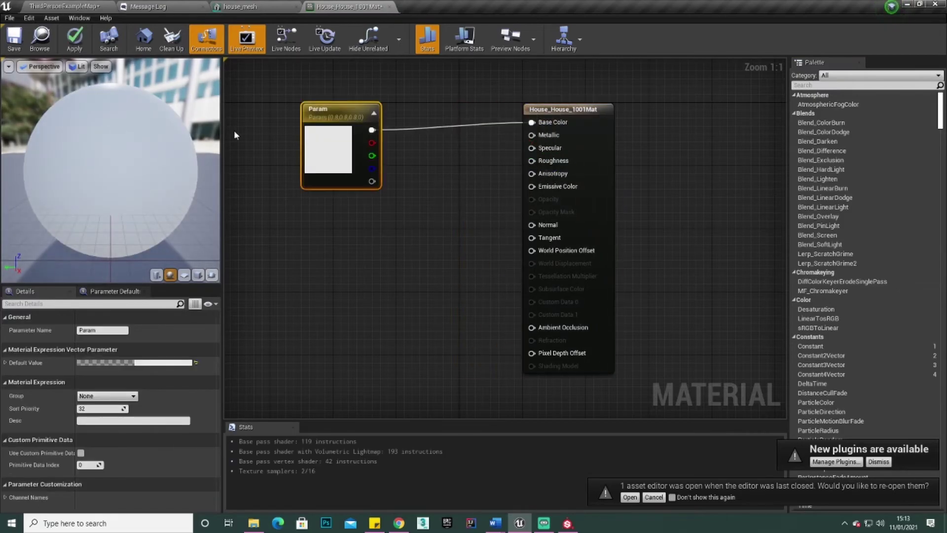
{"action": "key", "text": "Delete"}
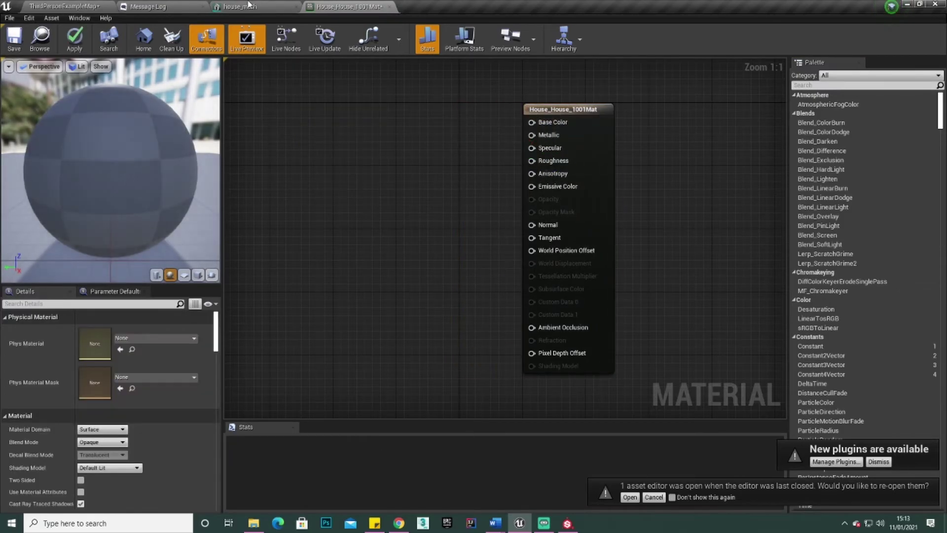
Undock the House_House_1001Mat material editor into a separate window and return to the level editor.
{"action": "left_click", "coordinate": [241, 6]}
{"action": "left_click", "coordinate": [140, 5]}
{"action": "left_click", "coordinate": [77, 5]}
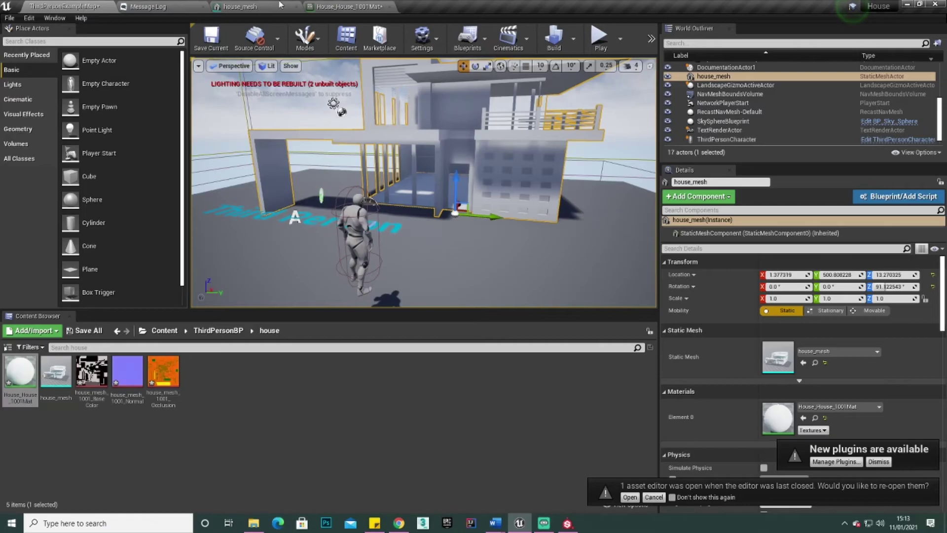
{"action": "left_click_drag", "start_coordinate": [359, 5], "coordinate": [615, 151]}
{"action": "left_click_drag", "start_coordinate": [427, 148], "coordinate": [0, 193]}
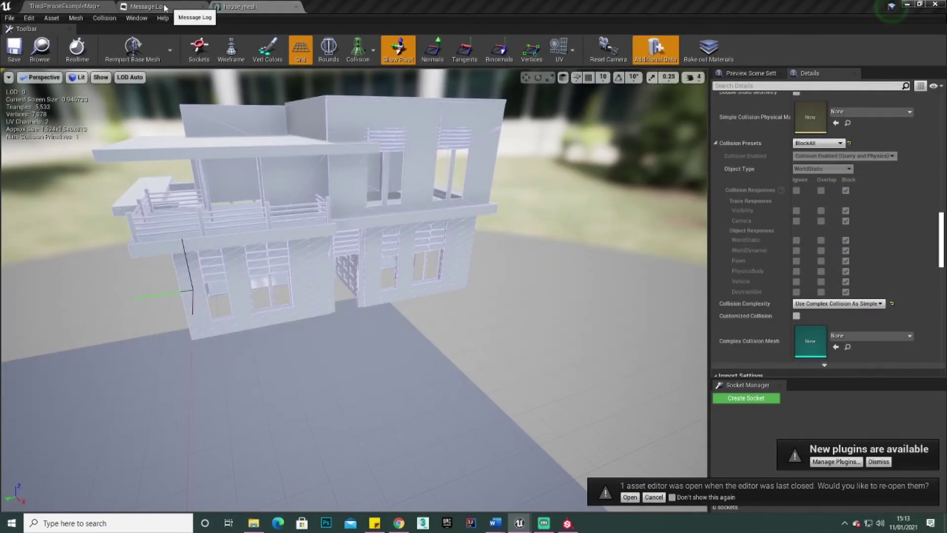
{"action": "left_click", "coordinate": [47, 6]}
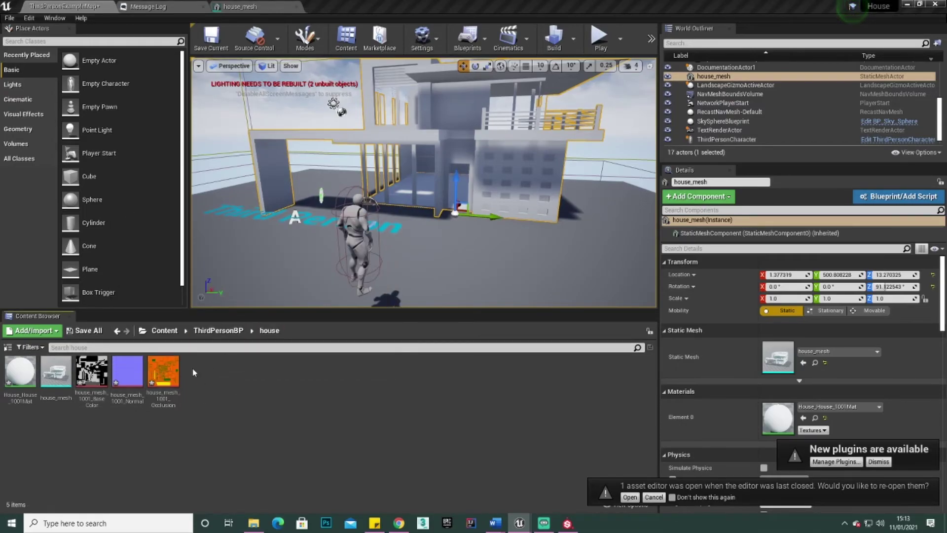
Add the house base color, normal and occlusion textures to the House_House_1001Mat graph and dock its editor back in the main window.
{"action": "left_click", "coordinate": [164, 371]}
{"action": "left_click", "coordinate": [91, 371], "text": "shift"}
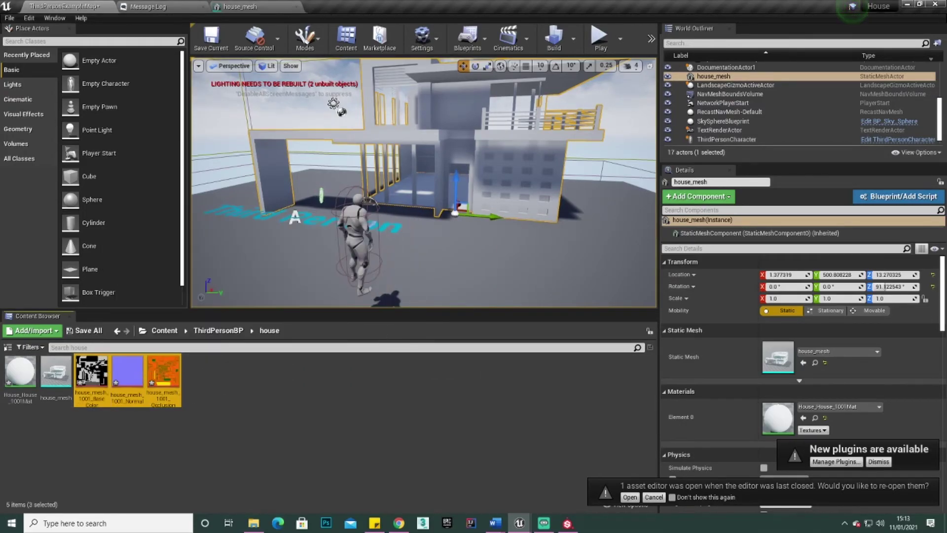
{"action": "left_click_drag", "start_coordinate": [0, 212], "coordinate": [587, 124]}
{"action": "left_click_drag", "start_coordinate": [164, 373], "coordinate": [537, 226]}
{"action": "left_click_drag", "start_coordinate": [379, 113], "coordinate": [348, 7]}
Arrange the three Texture Sample nodes in a column beside the material node: base color first, normal second, occlusion last.
{"action": "left_click_drag", "start_coordinate": [446, 145], "coordinate": [424, 370]}
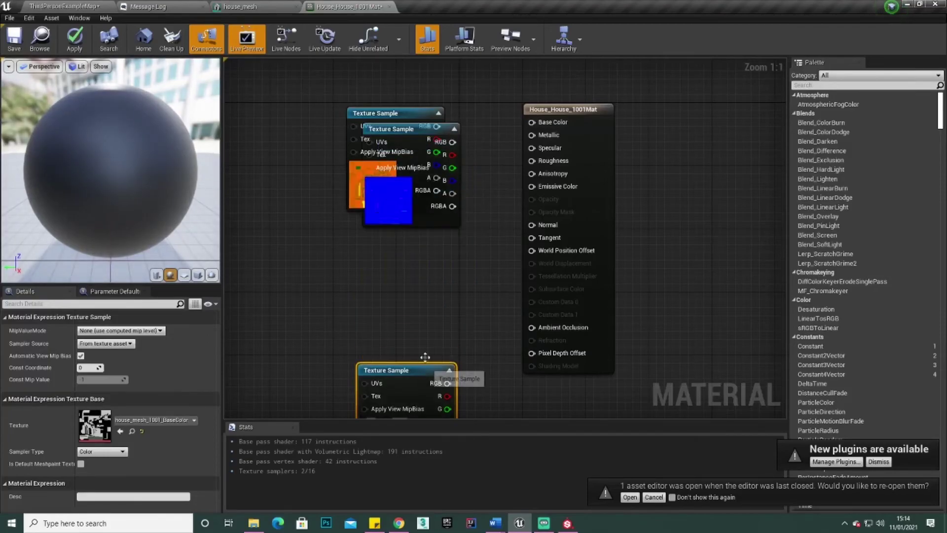
{"action": "left_click_drag", "start_coordinate": [418, 140], "coordinate": [453, 248]}
{"action": "left_click_drag", "start_coordinate": [401, 386], "coordinate": [325, 111]}
{"action": "left_click_drag", "start_coordinate": [391, 148], "coordinate": [352, 404]}
{"action": "left_click_drag", "start_coordinate": [440, 249], "coordinate": [353, 257]}
{"action": "left_click_drag", "start_coordinate": [320, 150], "coordinate": [358, 150]}
{"action": "left_click_drag", "start_coordinate": [368, 252], "coordinate": [376, 236]}
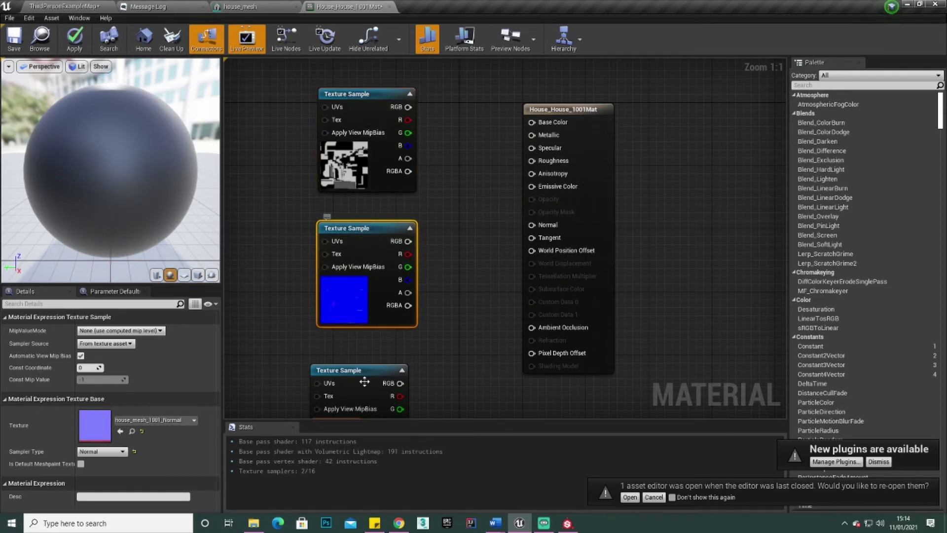
{"action": "left_click_drag", "start_coordinate": [365, 382], "coordinate": [381, 333]}
{"action": "right_click_drag", "start_coordinate": [381, 334], "coordinate": [402, 273]}
{"action": "left_click_drag", "start_coordinate": [403, 273], "coordinate": [390, 312]}
{"action": "right_click_drag", "start_coordinate": [457, 230], "coordinate": [416, 294]}
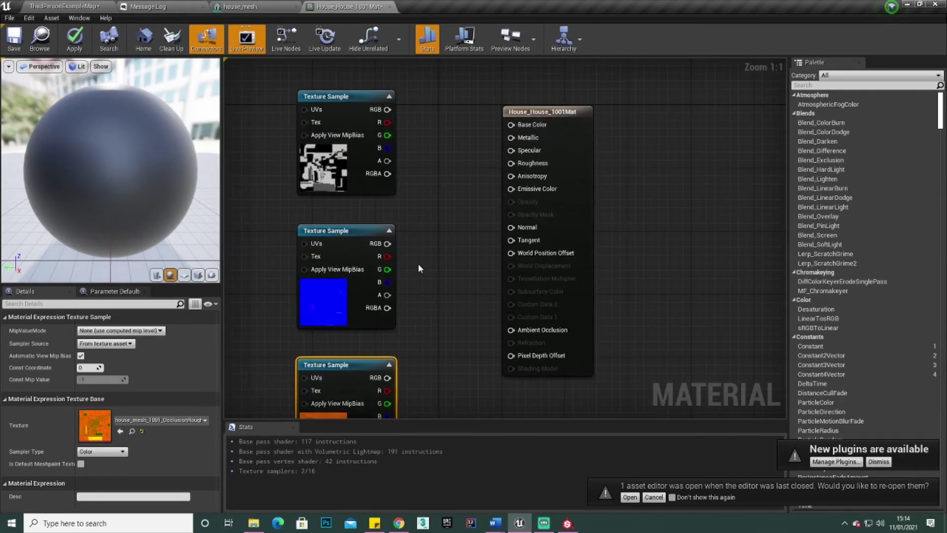
Connect the RGB outputs of the base color, normal and occlusion samples to Base Color, Normal and Ambient Occlusion, and apply the material.
{"action": "left_click_drag", "start_coordinate": [478, 127], "coordinate": [512, 125]}
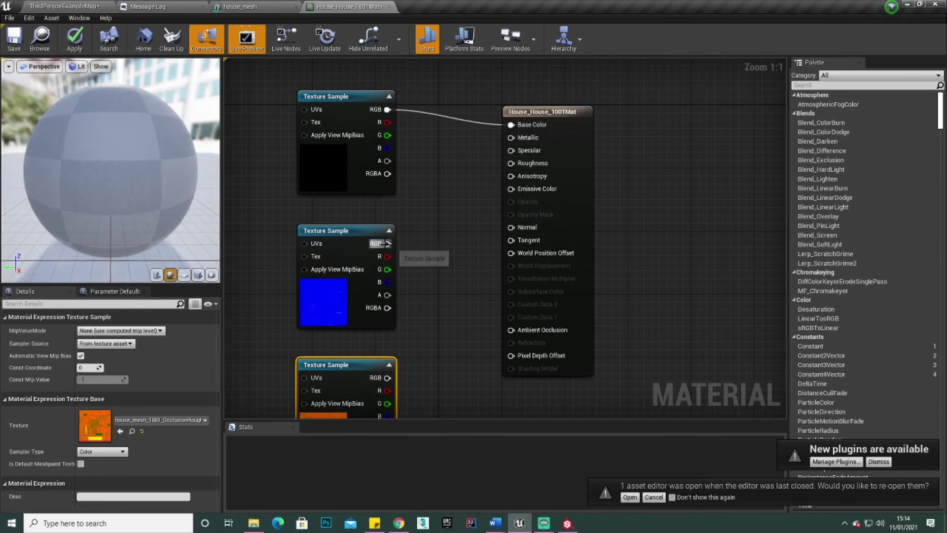
{"action": "left_click_drag", "start_coordinate": [476, 235], "coordinate": [511, 227]}
{"action": "left_click", "coordinate": [407, 249]}
{"action": "right_click_drag", "start_coordinate": [425, 345], "coordinate": [386, 303]}
{"action": "left_click_drag", "start_coordinate": [348, 336], "coordinate": [482, 291]}
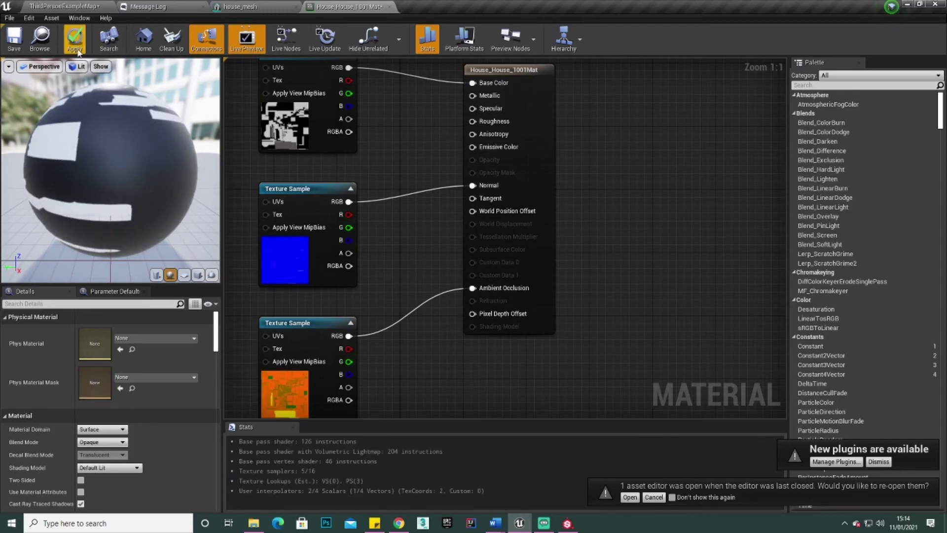
{"action": "left_click", "coordinate": [75, 43]}
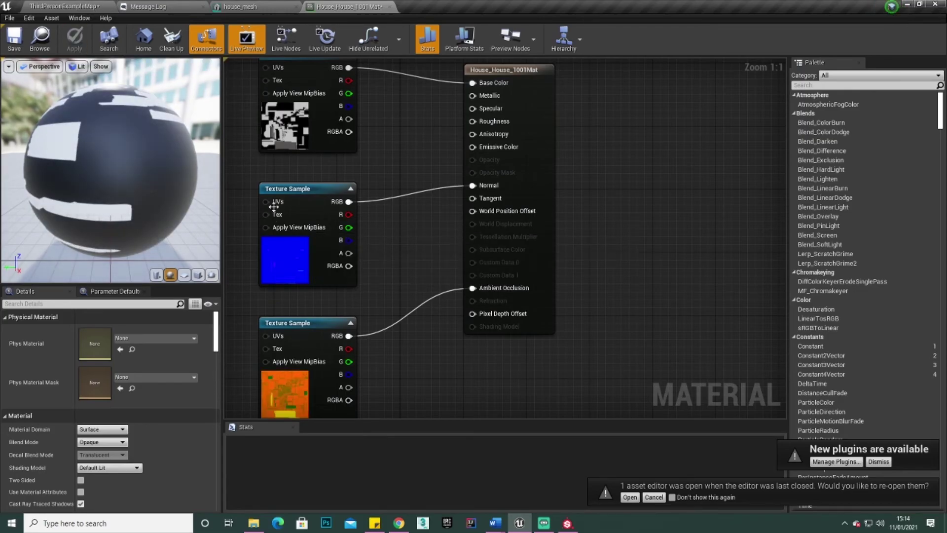
Inspect the textured house in the house_mesh editor, glance at the message log and the material, and return to the level.
{"action": "left_click", "coordinate": [255, 5]}
{"action": "right_click_drag", "start_coordinate": [354, 276], "coordinate": [424, 262]}
{"action": "left_click", "coordinate": [372, 4]}
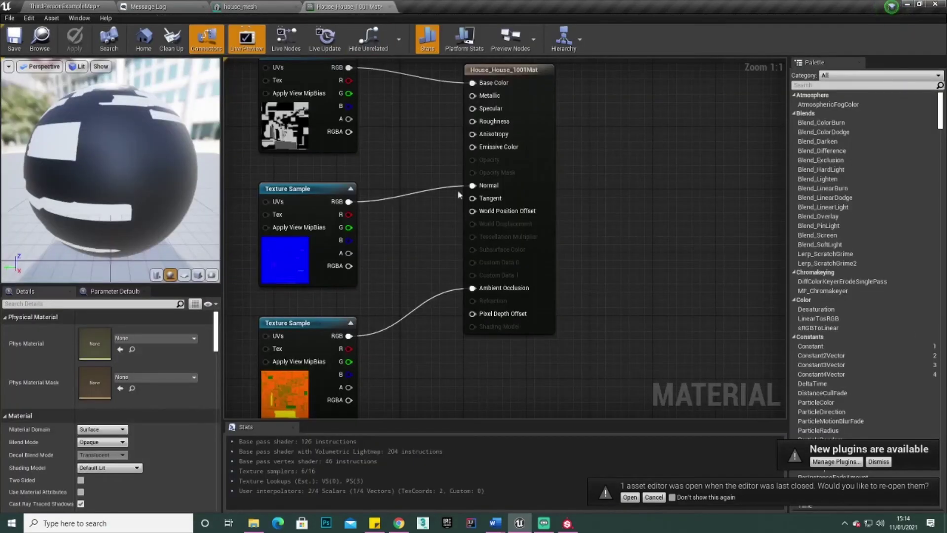
{"action": "right_click_drag", "start_coordinate": [513, 124], "coordinate": [520, 93]}
{"action": "left_click", "coordinate": [240, 6]}
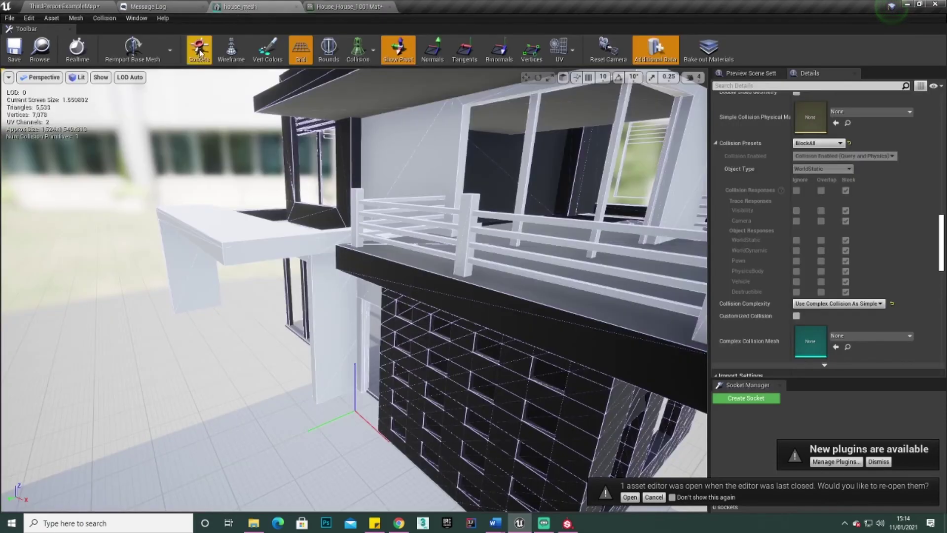
{"action": "scroll", "coordinate": [320, 197], "scroll_direction": "down", "scroll_amount": 3}
{"action": "left_click_drag", "start_coordinate": [296, 198], "coordinate": [324, 190]}
{"action": "left_click", "coordinate": [150, 5]}
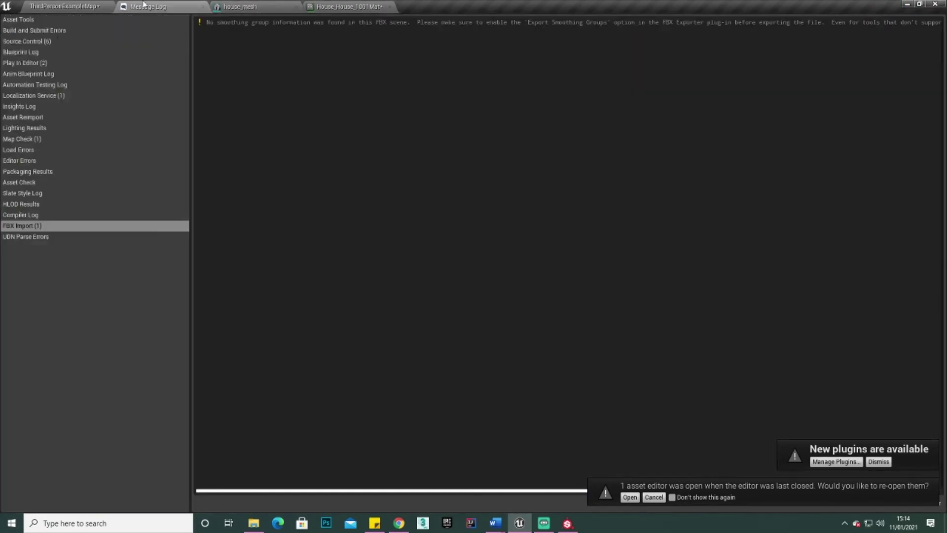
{"action": "left_click", "coordinate": [217, 9]}
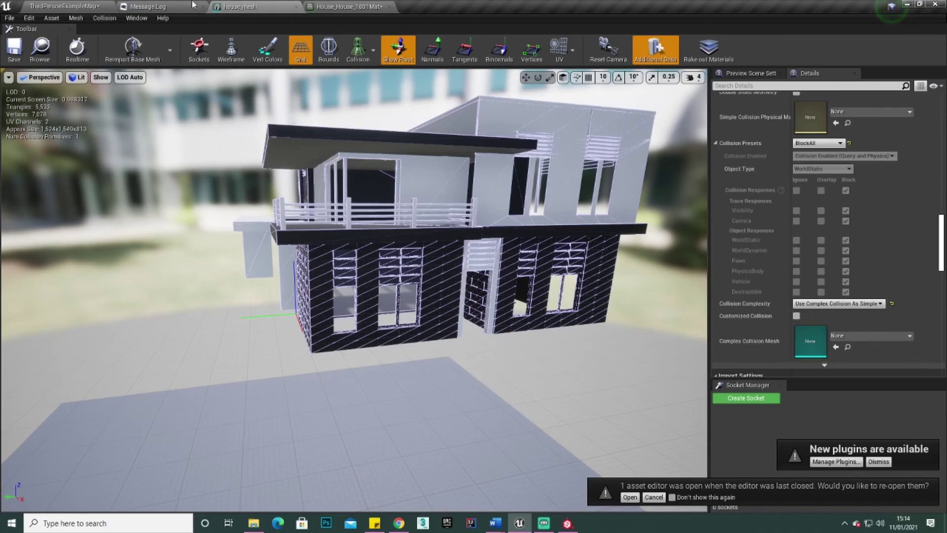
{"action": "left_click", "coordinate": [348, 6]}
{"action": "left_click", "coordinate": [54, 5]}
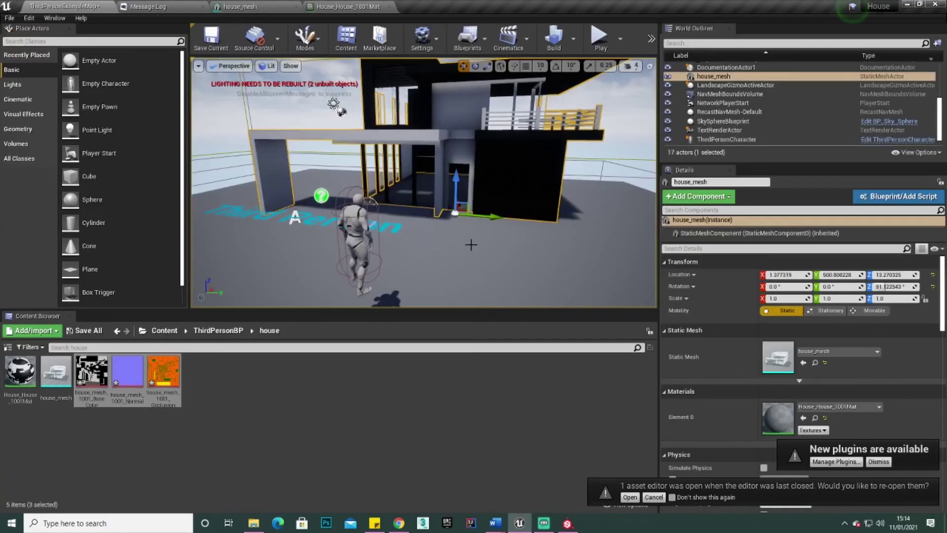
Play the level, run the character around and through the house to check the applied material, and stop playing.
{"action": "left_click", "coordinate": [598, 42]}
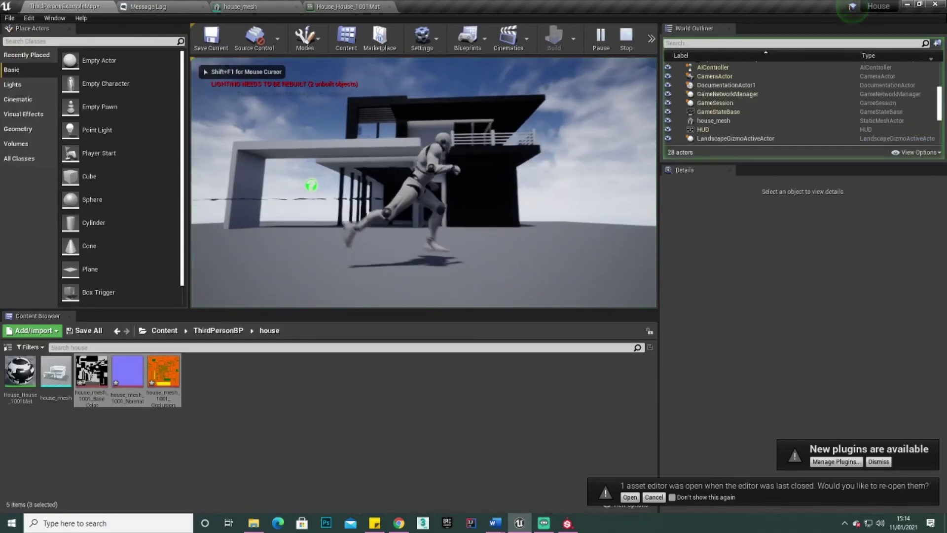
{"action": "key", "text": "w"}
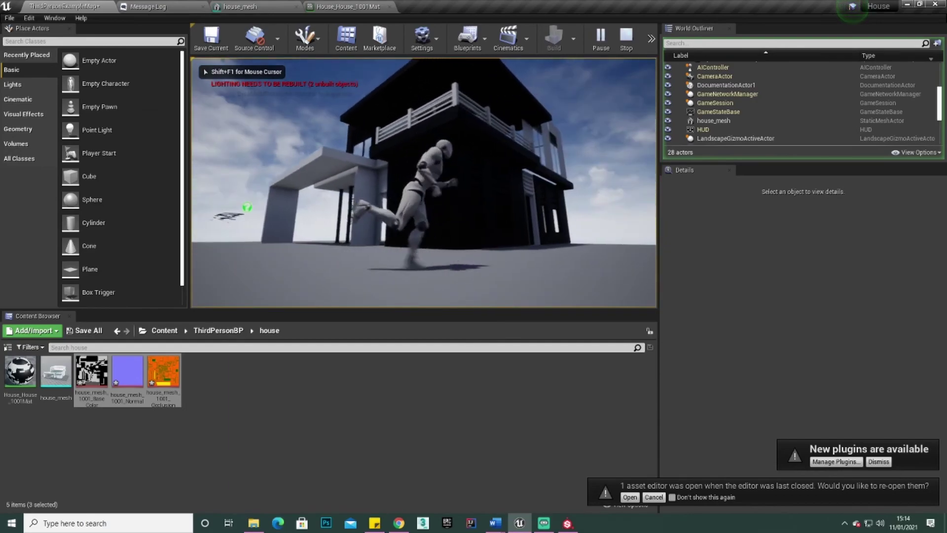
{"action": "key", "text": "w"}
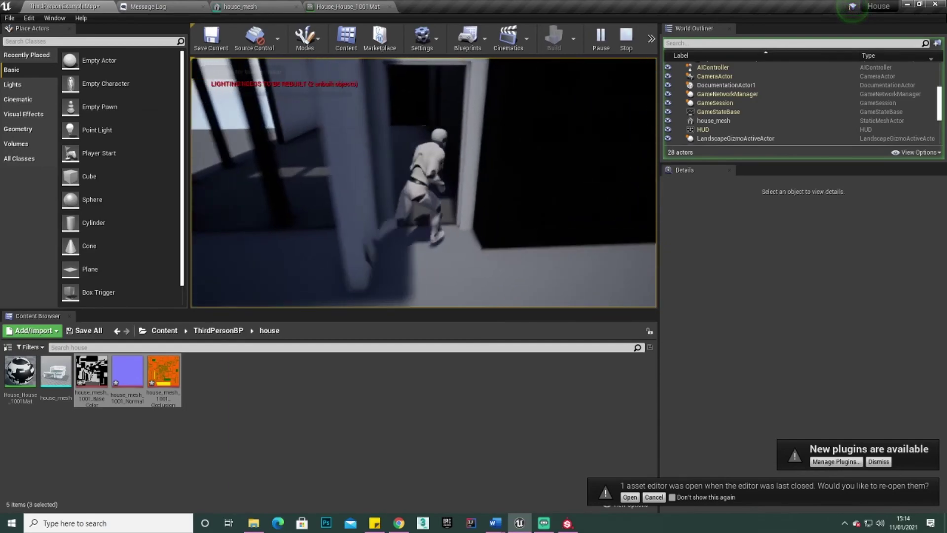
{"action": "key", "text": "w"}
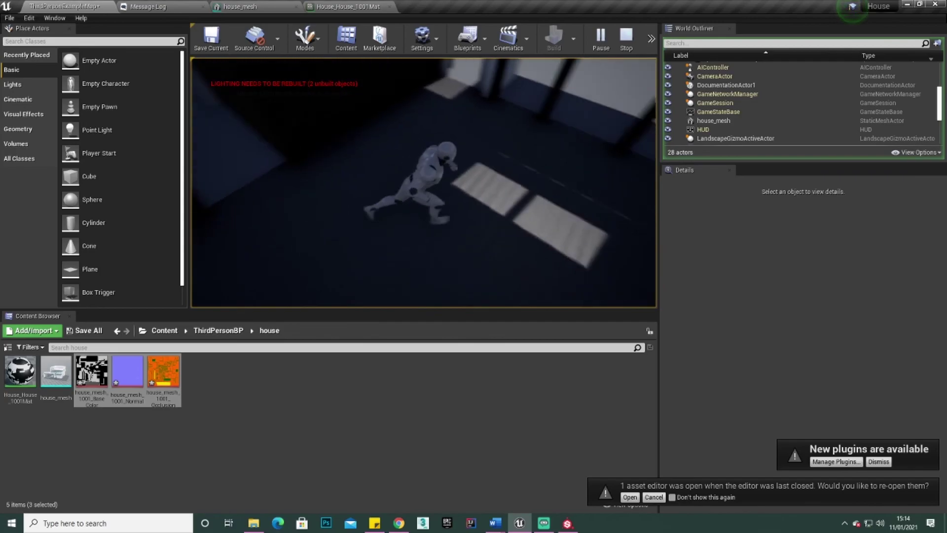
{"action": "key", "text": "w"}
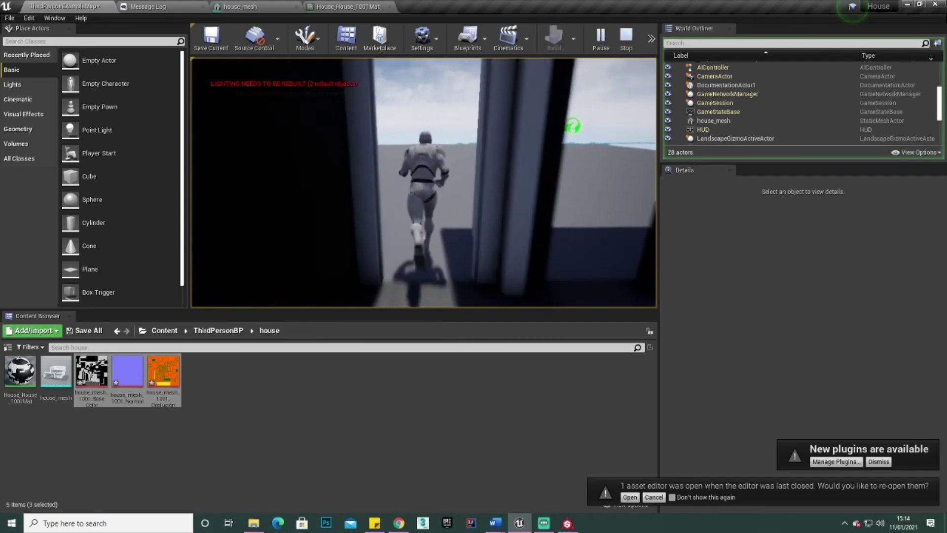
{"action": "left_click", "coordinate": [253, 148]}
{"action": "key", "text": "w"}
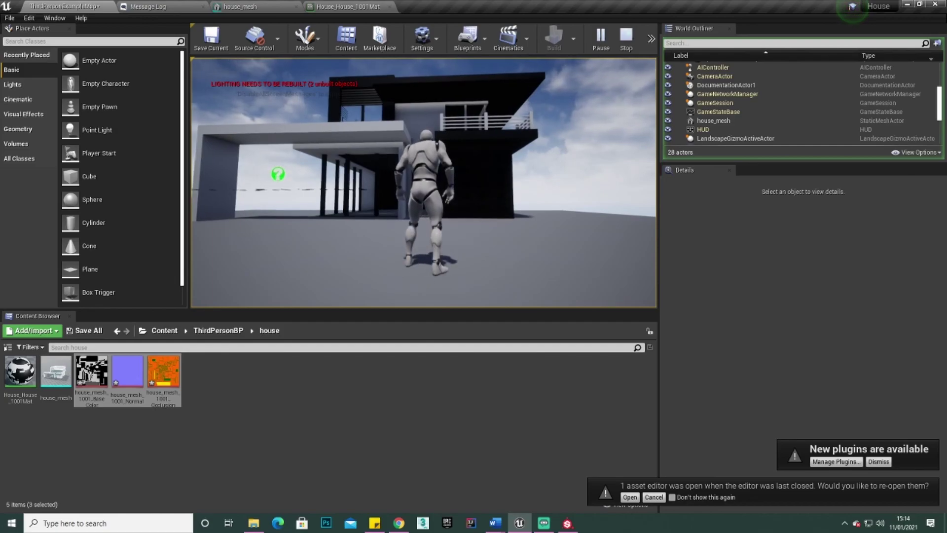
{"action": "key", "text": "w"}
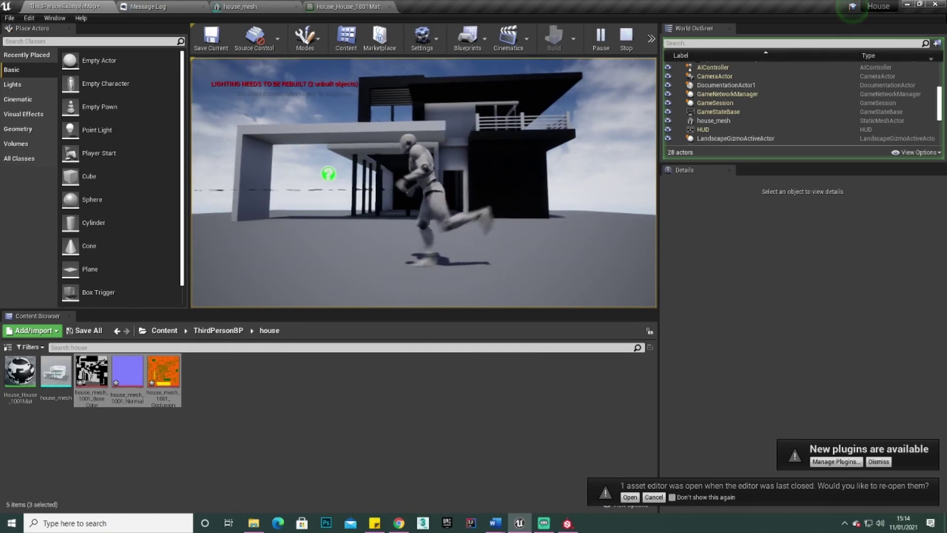
{"action": "key", "text": "s"}
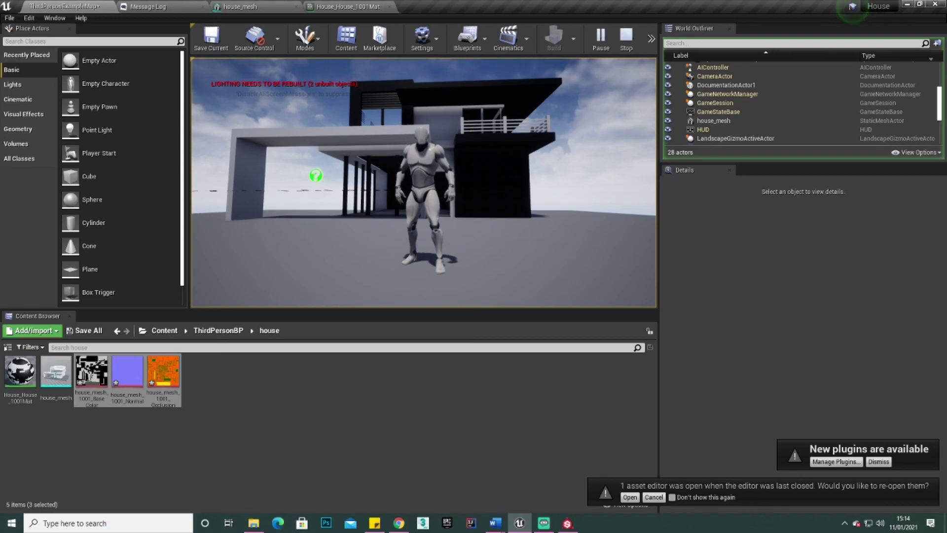
{"action": "key", "text": "w"}
{"action": "key", "text": "w"}
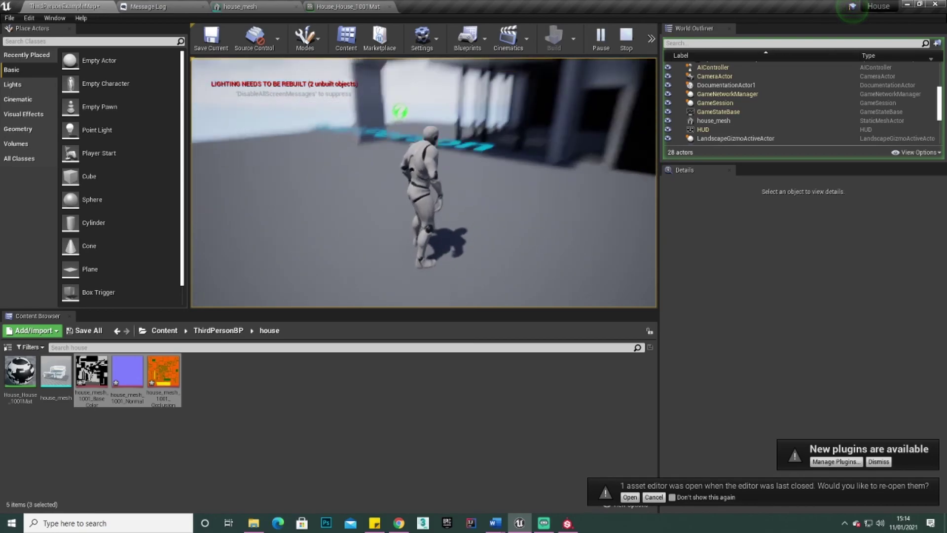
{"action": "key", "text": "Escape"}
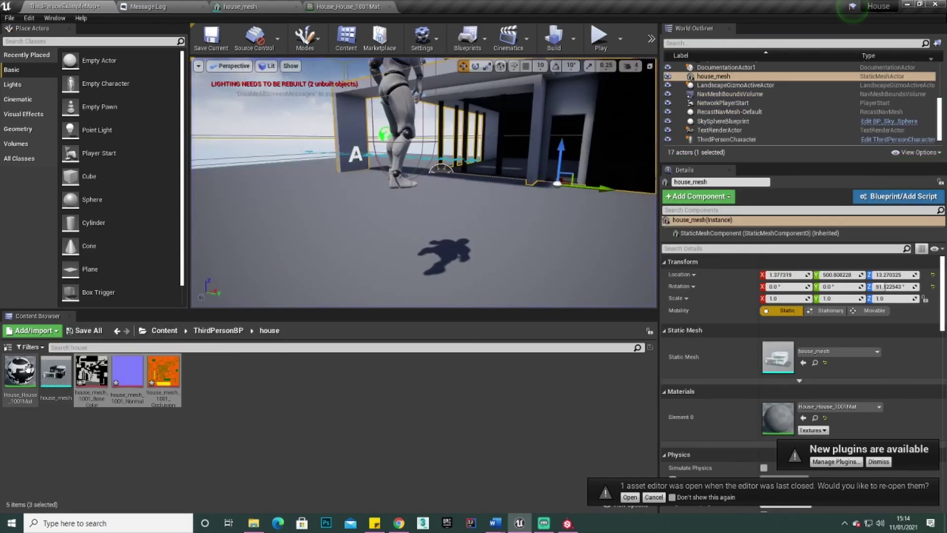
Reopen the House_House_1001Mat material graph.
{"action": "double_click", "coordinate": [30, 369]}
{"action": "right_click_drag", "start_coordinate": [395, 207], "coordinate": [451, 192]}
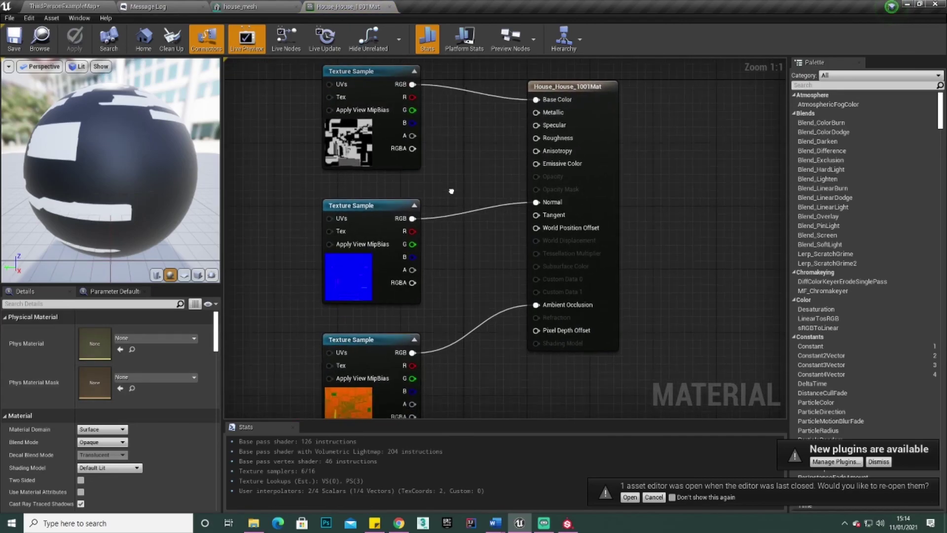